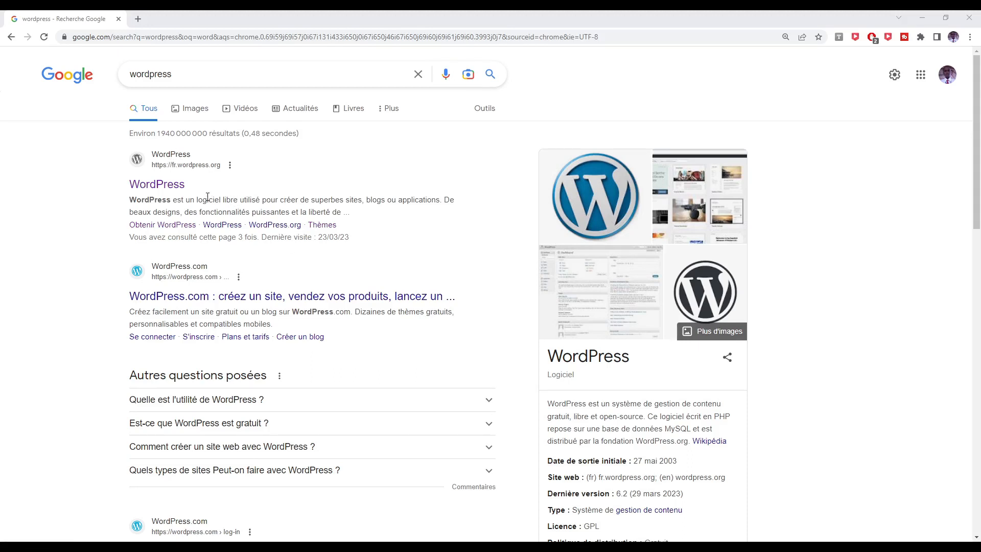
Open the fr.wordpress.org link from the Google search results for 'wordpress'.
{"action": "left_click", "coordinate": [165, 189]}
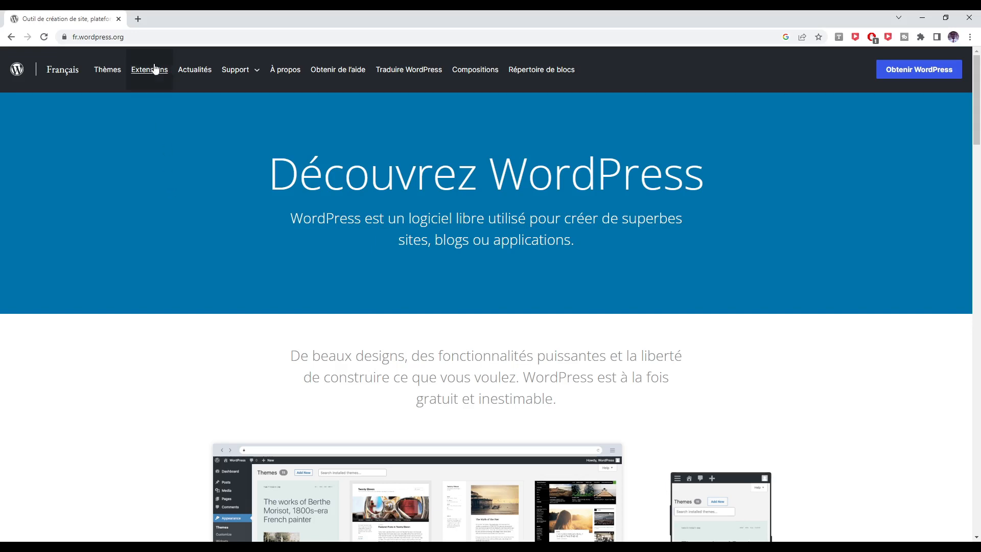
In a new tab, search Google for 'xampp', fixing the 'xammp' typo, and open Apache Friends' Download XAMPP page.
{"action": "left_click", "coordinate": [138, 19]}
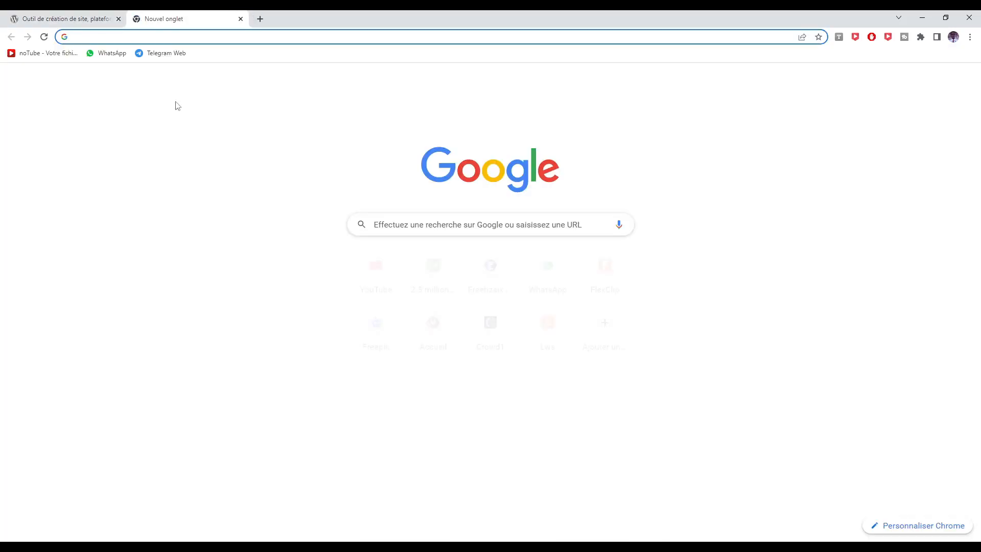
{"action": "type", "text": "xammp"}
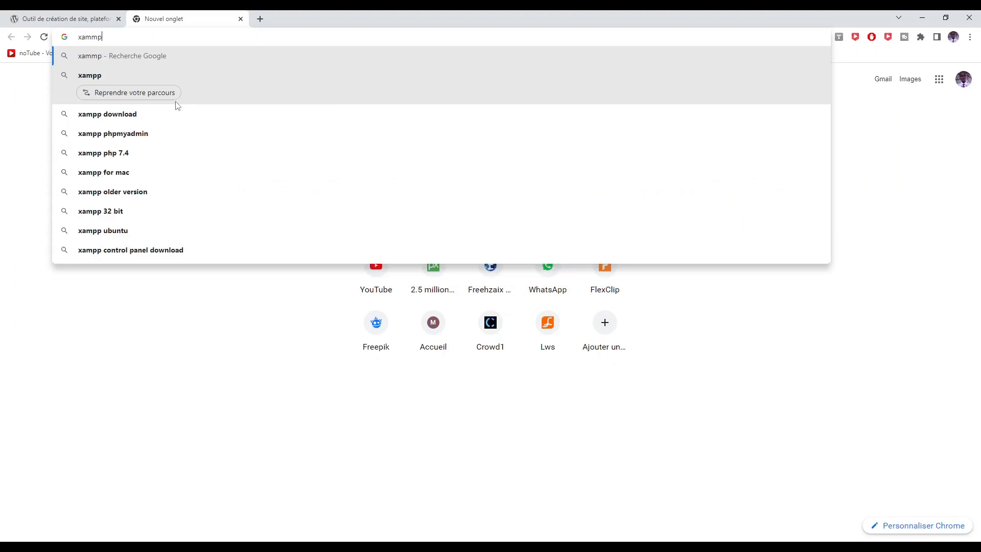
{"action": "key", "text": "Return"}
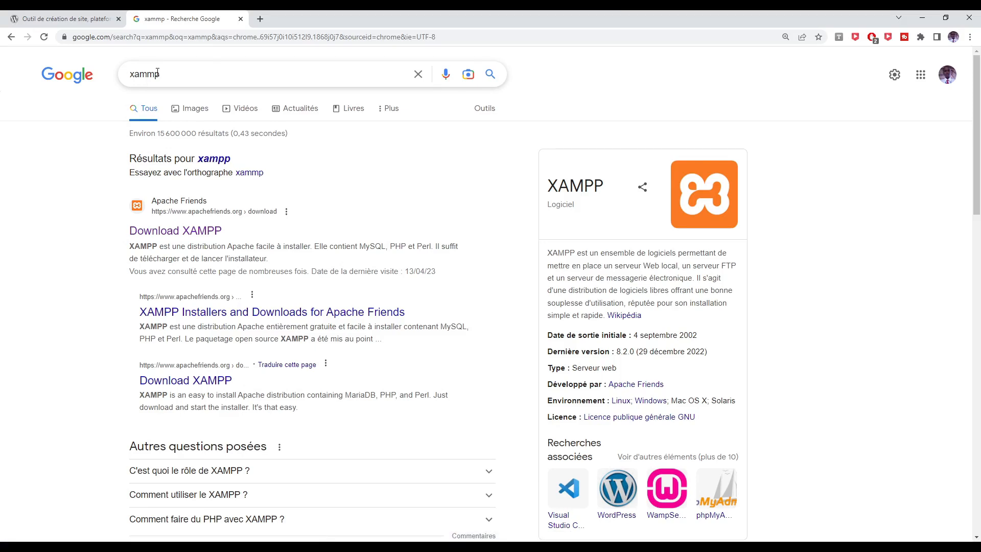
{"action": "left_click", "coordinate": [156, 73]}
{"action": "key", "text": "BackSpace"}
{"action": "type", "text": "p"}
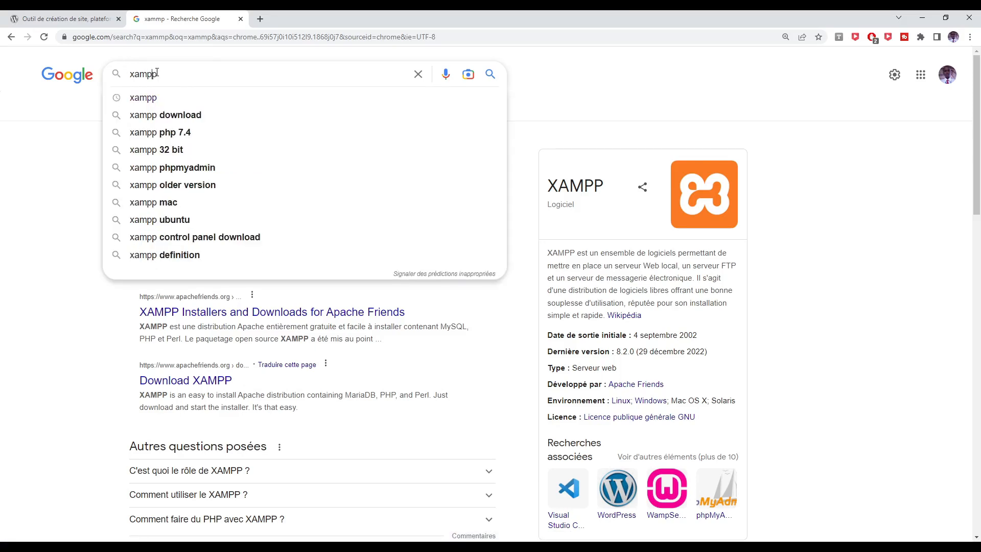
{"action": "key", "text": "Return"}
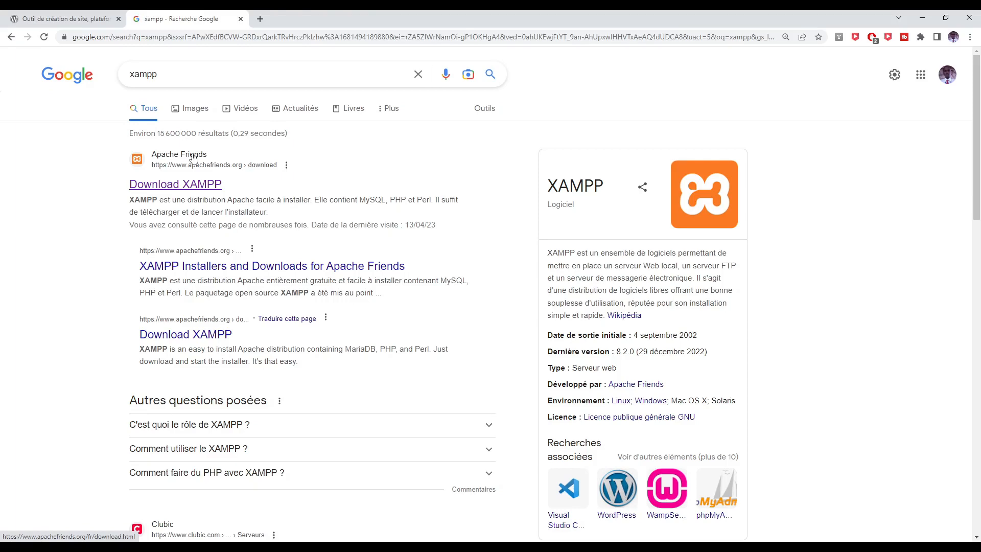
{"action": "left_click", "coordinate": [194, 158]}
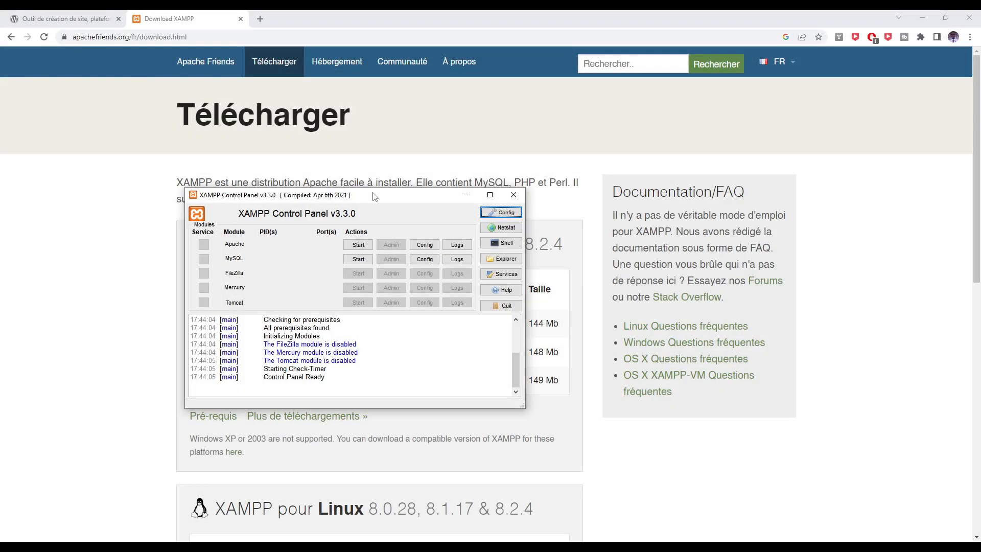
Move the XAMPP Control Panel aside and start the Apache and MySQL modules.
{"action": "left_click_drag", "start_coordinate": [376, 199], "coordinate": [357, 171]}
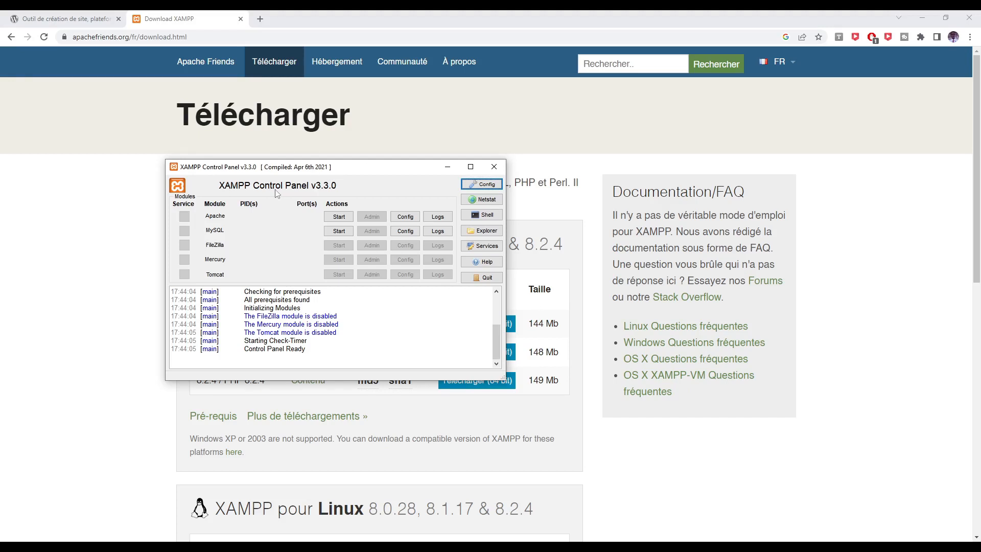
{"action": "left_click_drag", "start_coordinate": [379, 170], "coordinate": [301, 126]}
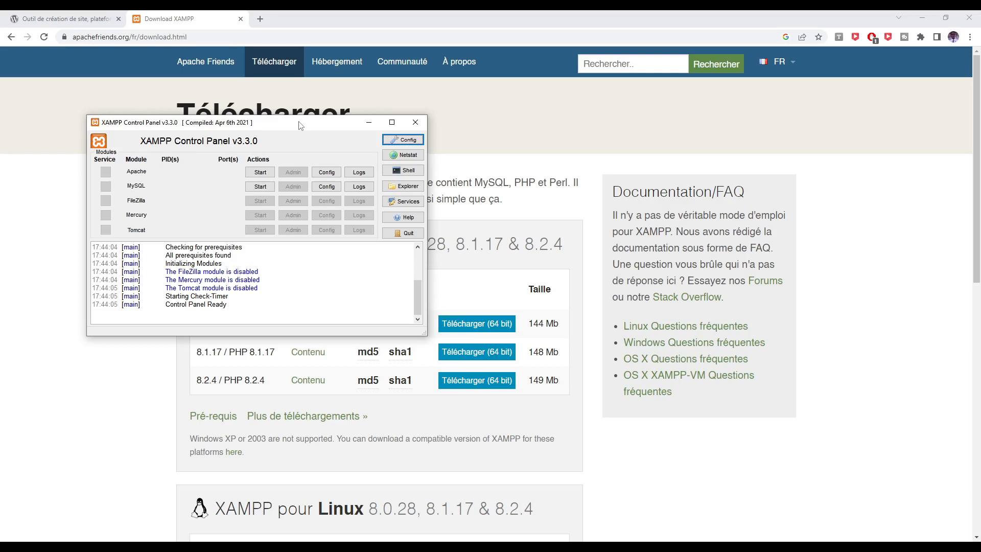
{"action": "left_click", "coordinate": [260, 173]}
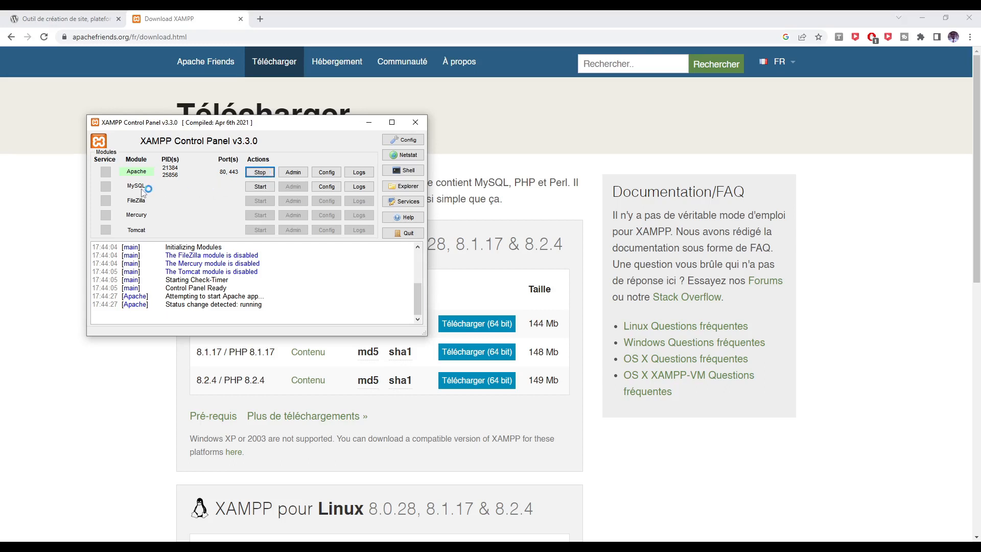
{"action": "left_click", "coordinate": [260, 186]}
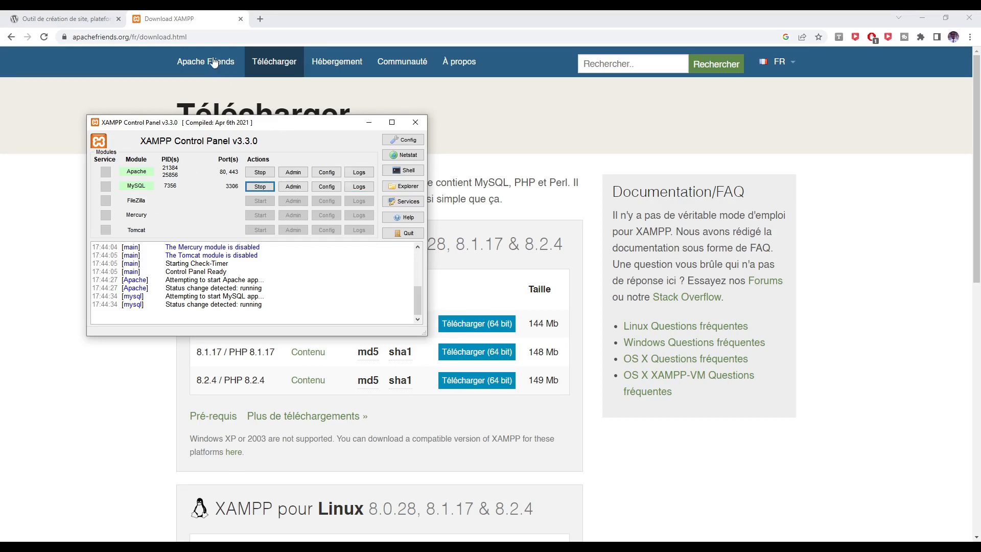
Load localhost/phpmyadmin/ in a new browser tab.
{"action": "left_click", "coordinate": [264, 18]}
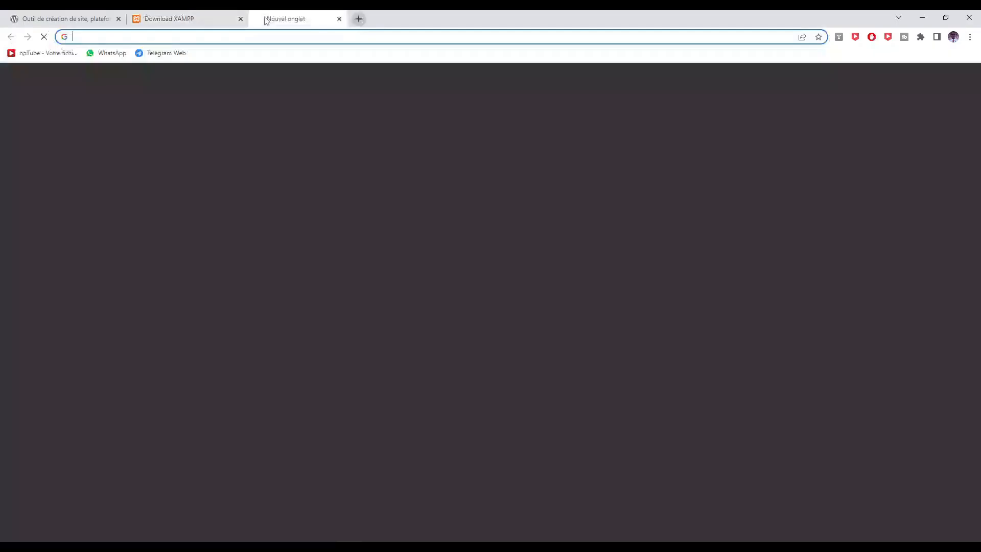
{"action": "type", "text": "loca"}
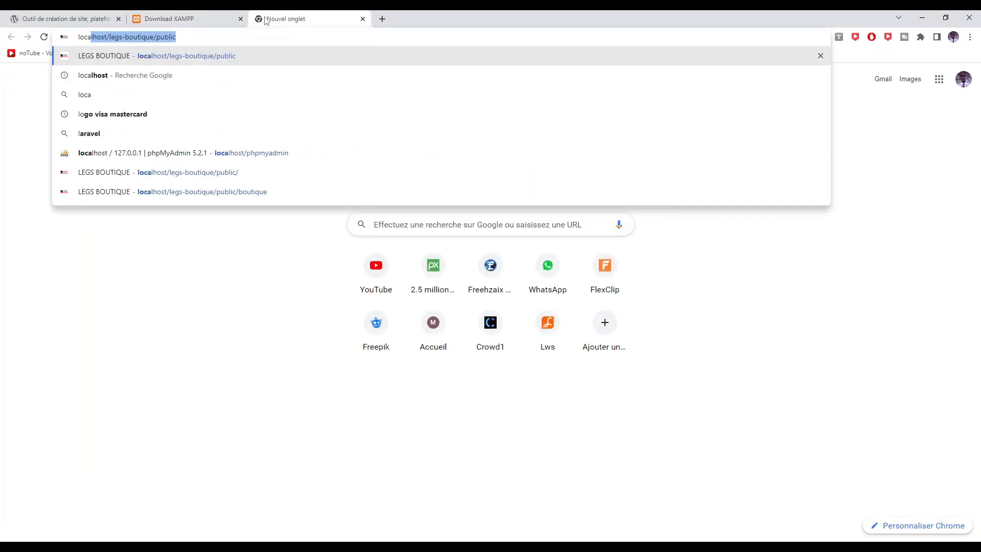
{"action": "type", "text": "lhost"}
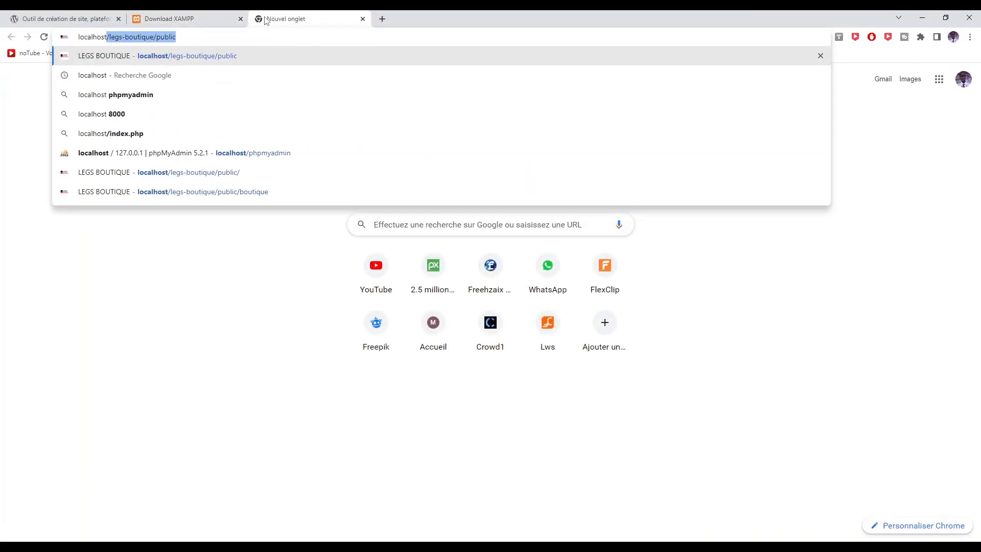
{"action": "type", "text": "/p"}
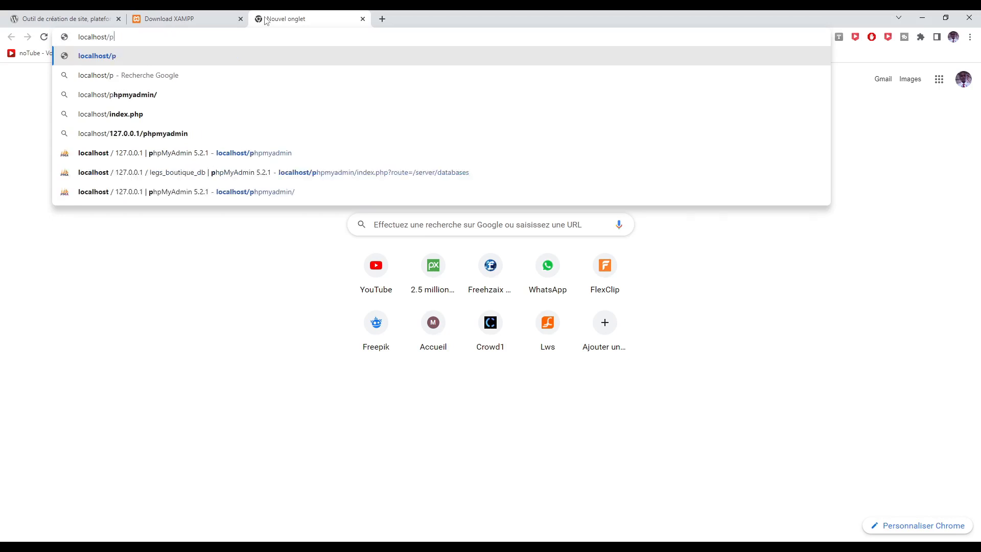
{"action": "type", "text": "hpmy"}
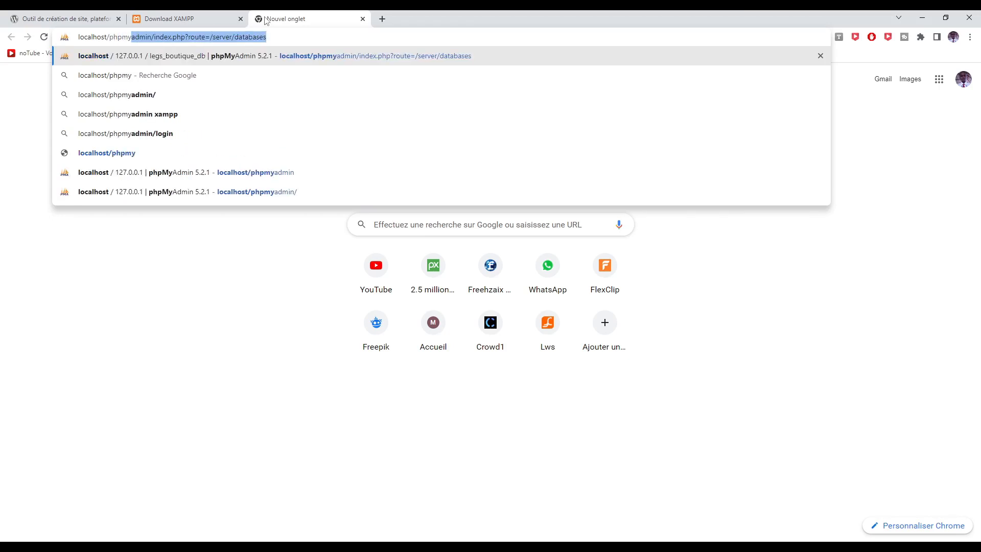
{"action": "key", "text": "Delete"}
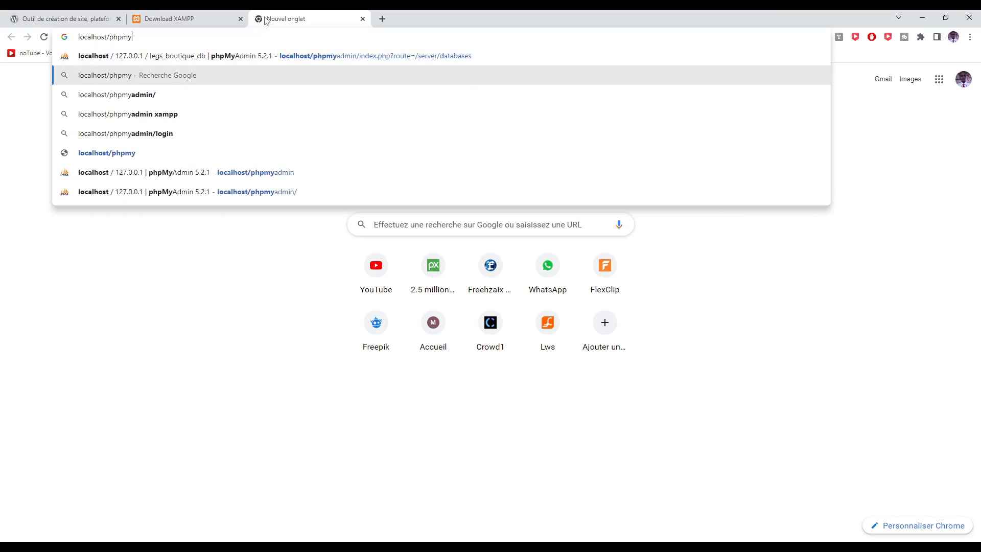
{"action": "key", "text": "Up"}
{"action": "key", "text": "End"}
{"action": "key", "text": "BackSpace"}
{"action": "key", "text": "BackSpace"}
{"action": "key", "text": "BackSpace"}
{"action": "key", "text": "BackSpace"}
{"action": "key", "text": "BackSpace"}
{"action": "key", "text": "BackSpace"}
{"action": "key", "text": "BackSpace"}
{"action": "key", "text": "BackSpace"}
{"action": "key", "text": "BackSpace"}
{"action": "key", "text": "BackSpace"}
{"action": "key", "text": "BackSpace"}
{"action": "key", "text": "BackSpace"}
{"action": "key", "text": "BackSpace"}
{"action": "key", "text": "BackSpace"}
{"action": "key", "text": "BackSpace"}
{"action": "key", "text": "BackSpace"}
{"action": "key", "text": "BackSpace"}
{"action": "key", "text": "BackSpace"}
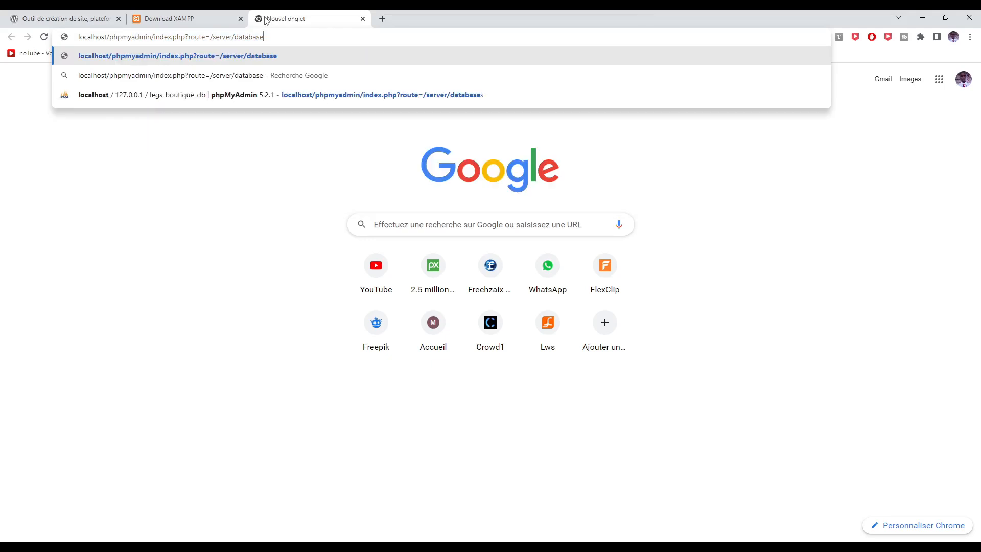
{"action": "key", "text": "BackSpace"}
{"action": "key", "text": "BackSpace"}
{"action": "key", "text": "BackSpace"}
{"action": "key", "text": "BackSpace"}
{"action": "key", "text": "BackSpace"}
{"action": "key", "text": "BackSpace"}
{"action": "key", "text": "BackSpace"}
{"action": "key", "text": "BackSpace"}
{"action": "key", "text": "BackSpace"}
{"action": "key", "text": "BackSpace"}
{"action": "key", "text": "BackSpace"}
{"action": "key", "text": "BackSpace"}
{"action": "key", "text": "BackSpace"}
{"action": "key", "text": "BackSpace"}
{"action": "key", "text": "BackSpace"}
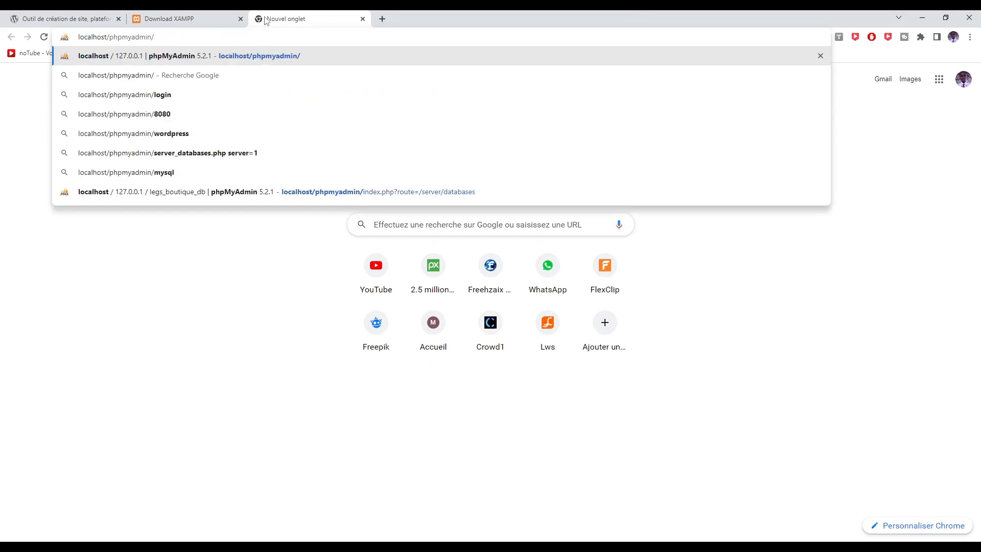
{"action": "key", "text": "Return"}
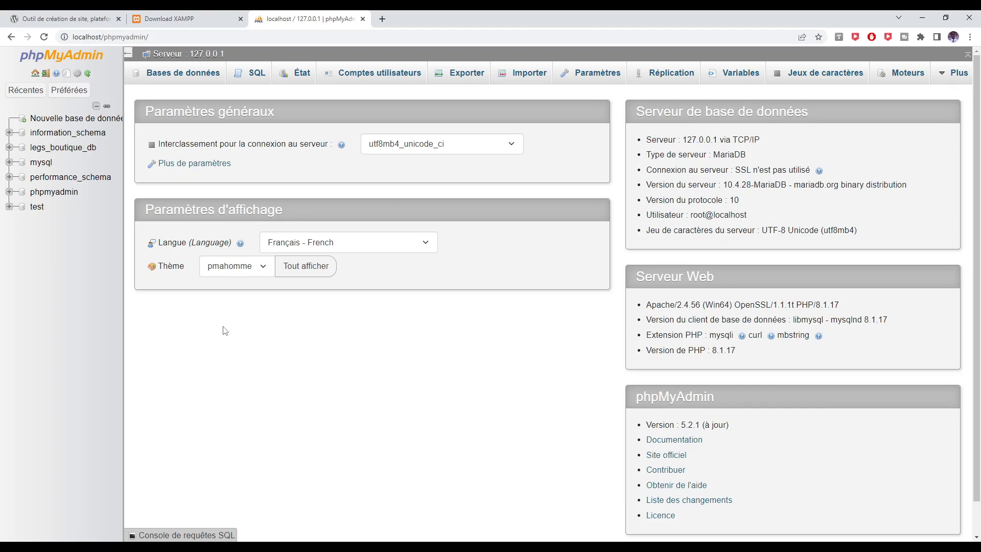
Enter 'wordpress_database' as the new database name and copy it to the clipboard.
{"action": "left_click", "coordinate": [56, 121]}
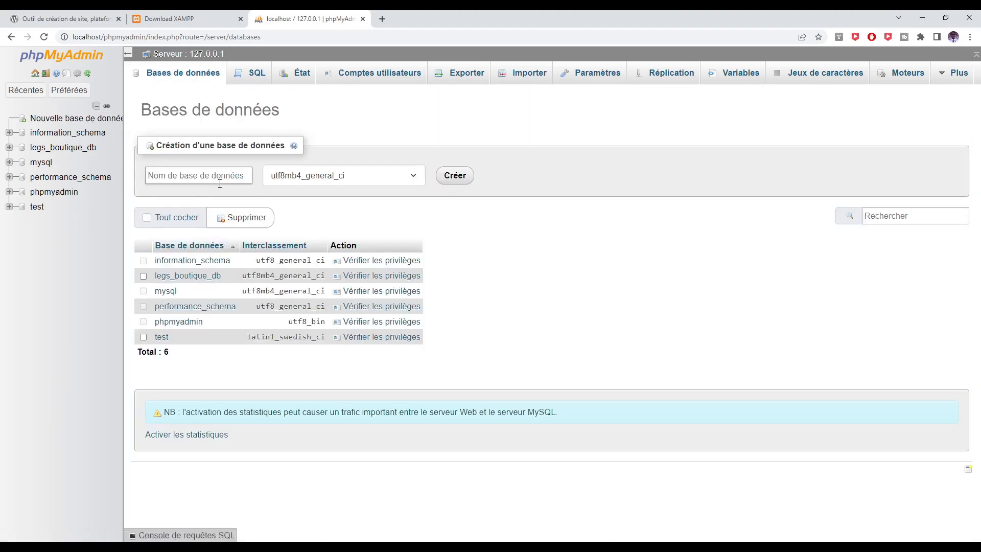
{"action": "left_click", "coordinate": [195, 173]}
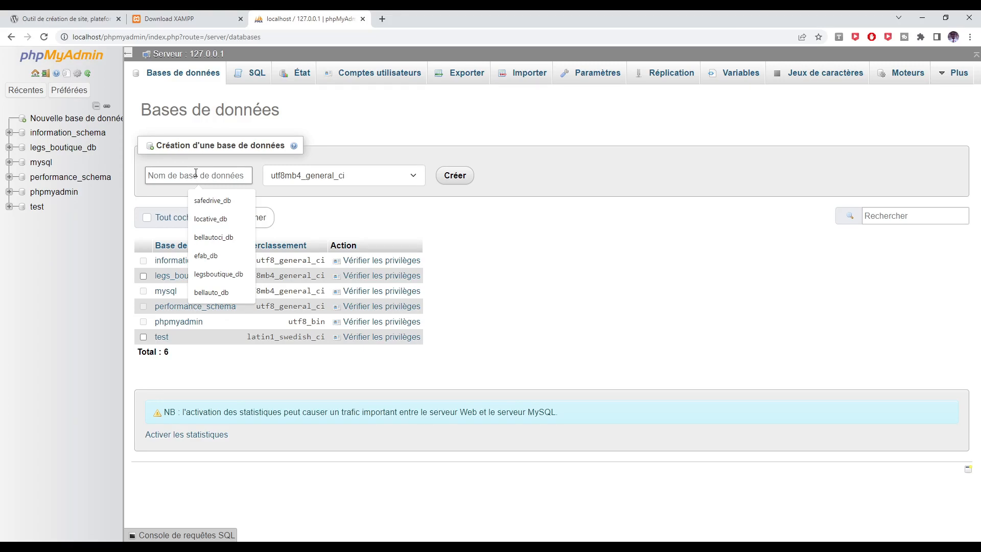
{"action": "type", "text": "wordpress_"}
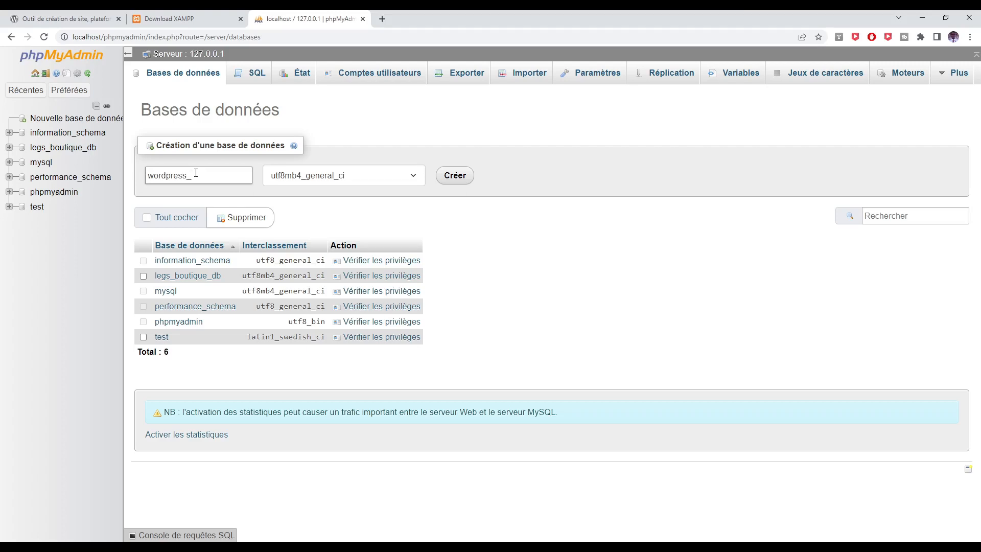
{"action": "type", "text": "database"}
{"action": "double_click", "coordinate": [204, 175]}
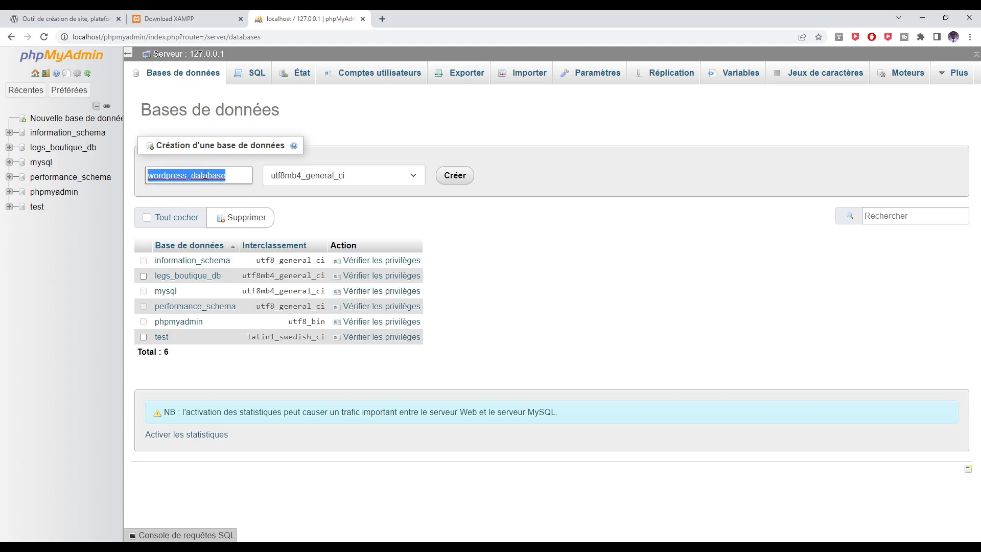
{"action": "right_click", "coordinate": [205, 175]}
{"action": "left_click", "coordinate": [239, 236]}
Create wordpress_database, open its structure page, and return to the WordPress.org tab.
{"action": "left_click", "coordinate": [454, 179]}
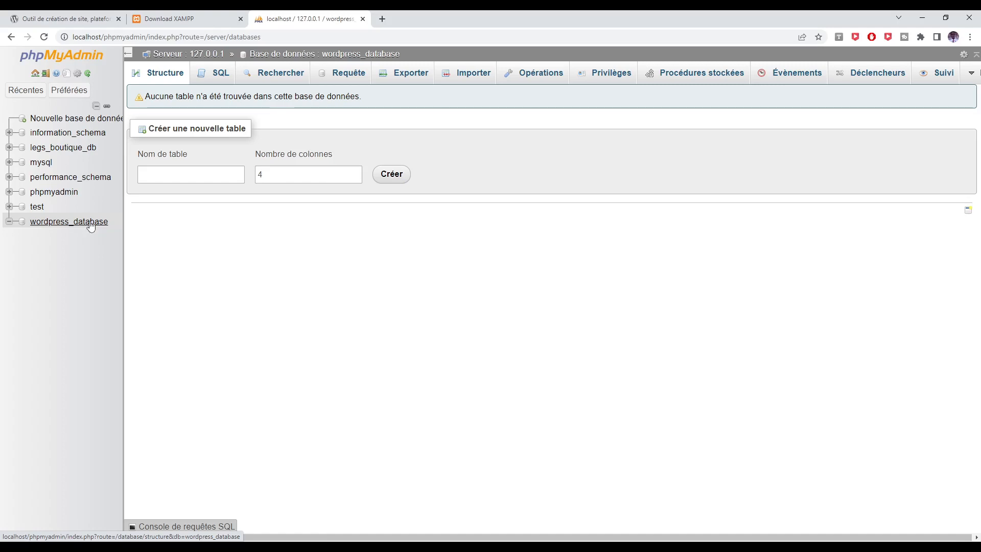
{"action": "left_click", "coordinate": [89, 223]}
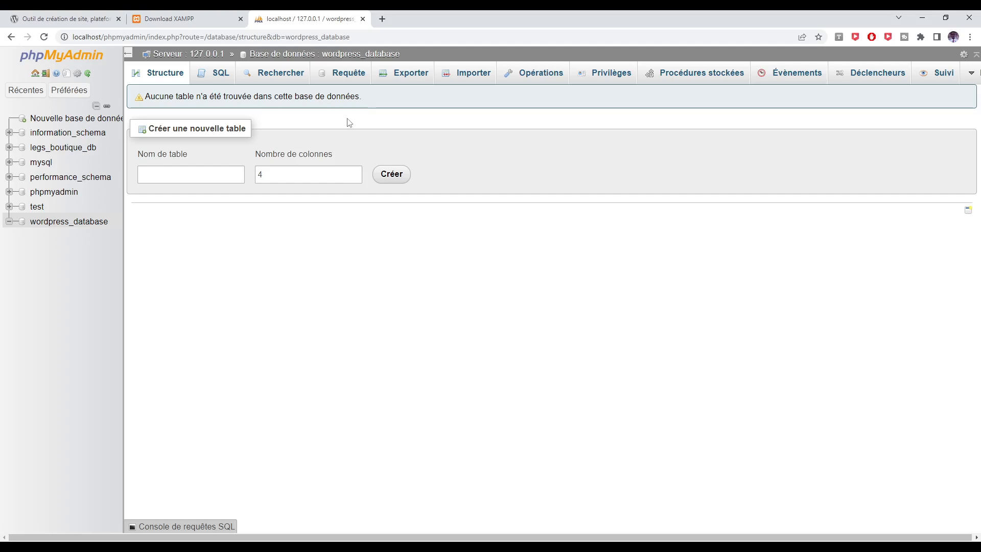
{"action": "left_click", "coordinate": [69, 19]}
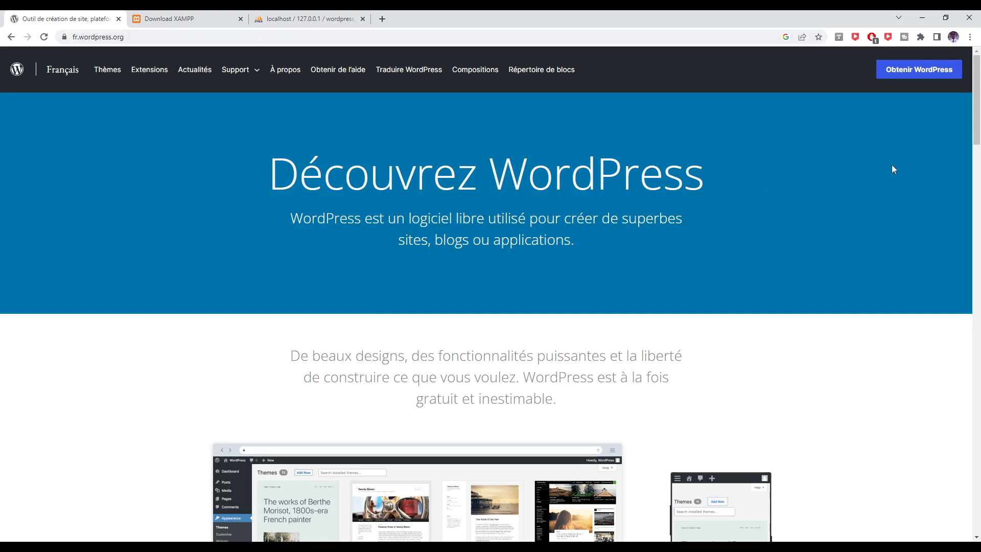
Download the WordPress 6.2 French package from the WordPress.org download page.
{"action": "left_click", "coordinate": [917, 73]}
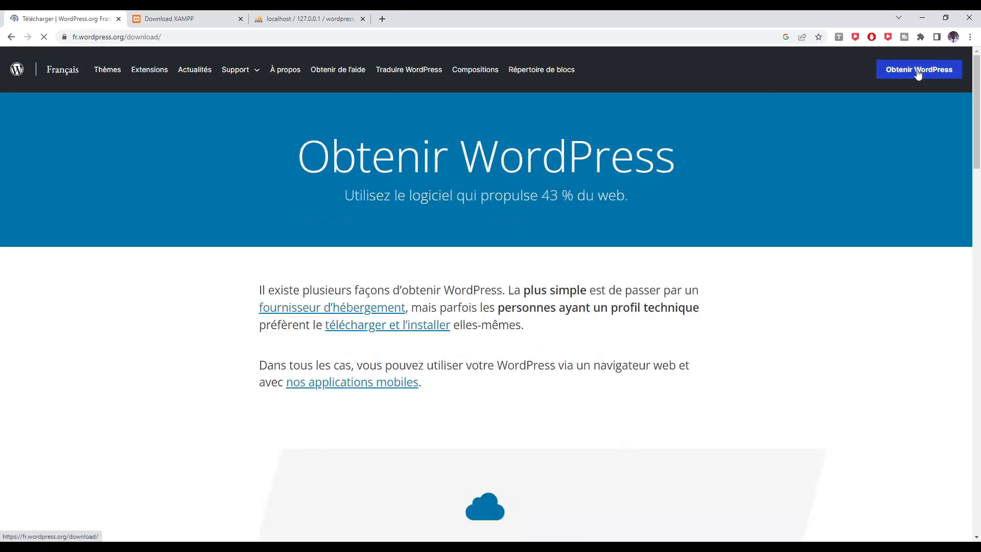
{"action": "scroll", "coordinate": [555, 243], "scroll_direction": "down", "scroll_amount": 10}
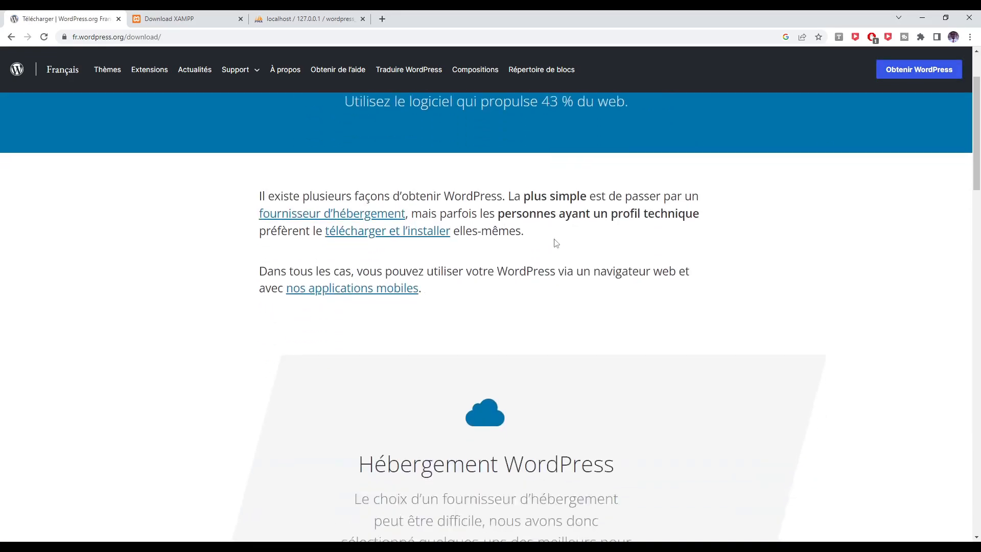
{"action": "scroll", "coordinate": [556, 243], "scroll_direction": "down", "scroll_amount": 7}
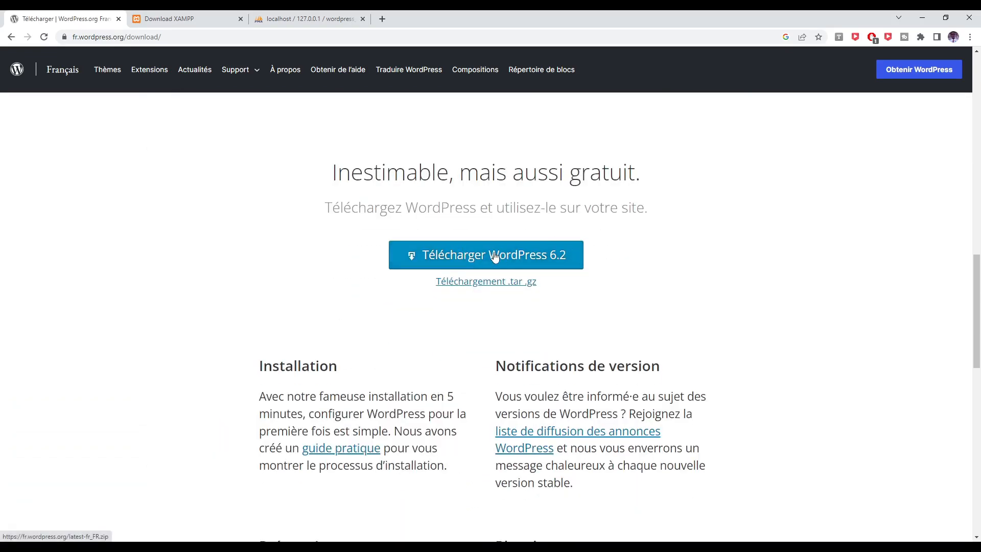
{"action": "left_click", "coordinate": [528, 261]}
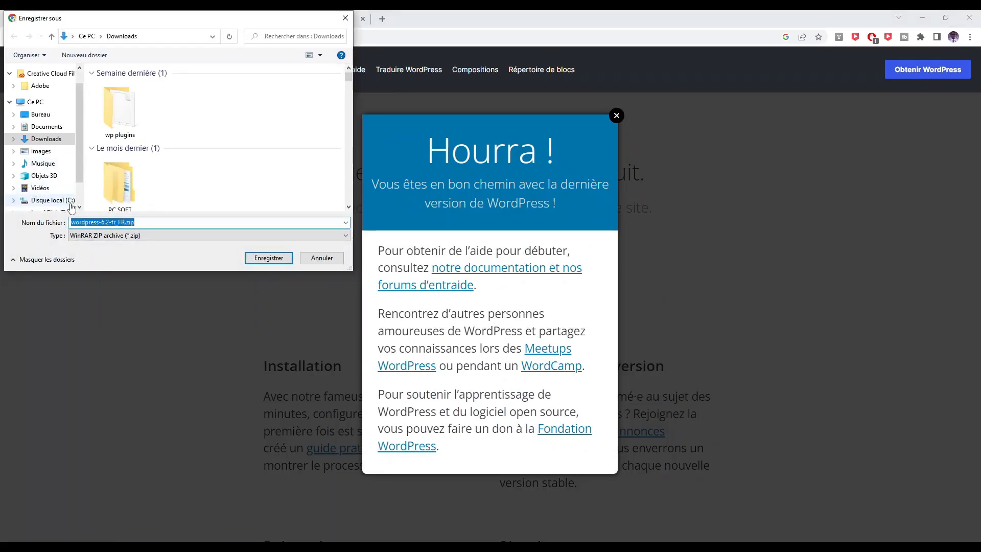
Save wordpress-6.2-fr_FR.zip into C:\xampp\htdocs.
{"action": "left_click", "coordinate": [44, 200]}
{"action": "scroll", "coordinate": [112, 154], "scroll_direction": "down", "scroll_amount": 2}
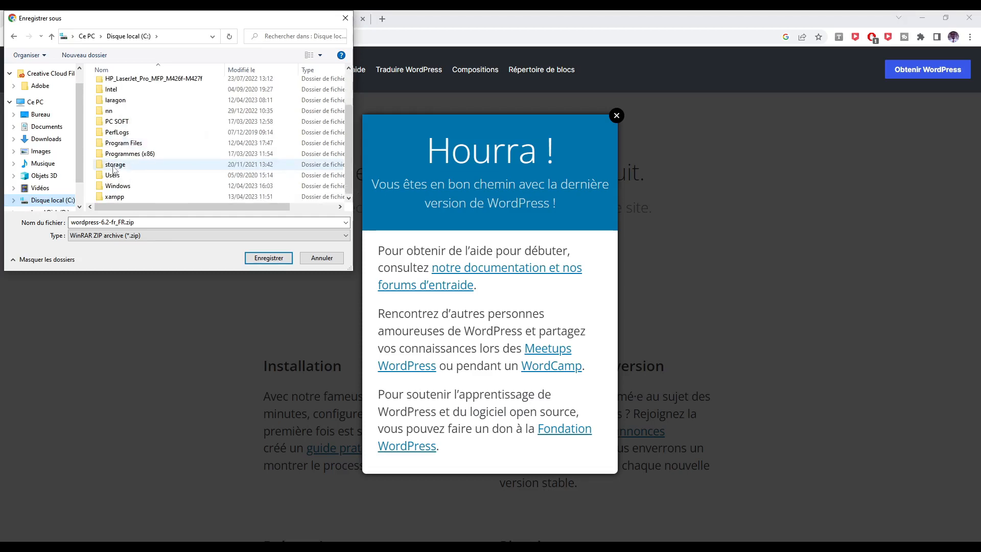
{"action": "left_click", "coordinate": [112, 197]}
{"action": "double_click", "coordinate": [112, 197]}
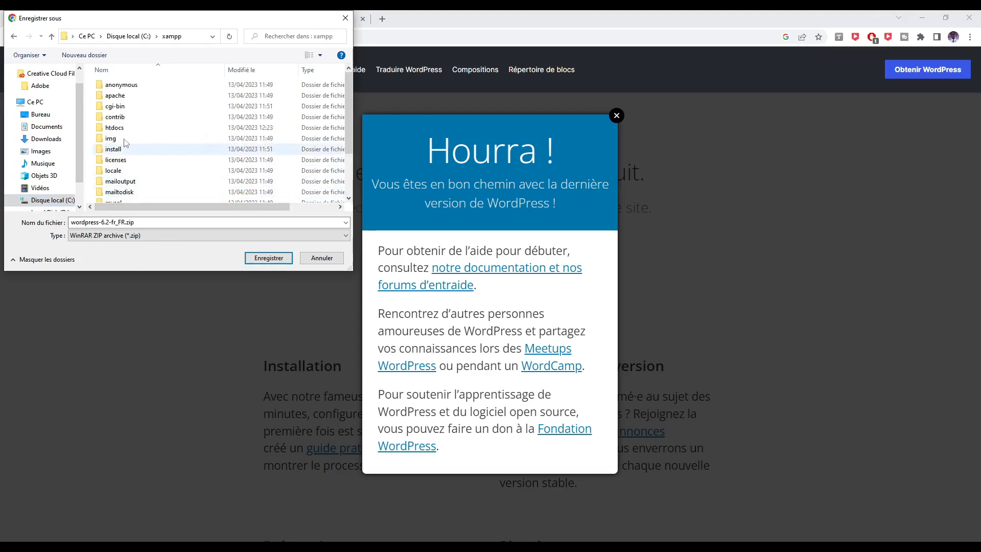
{"action": "double_click", "coordinate": [143, 128]}
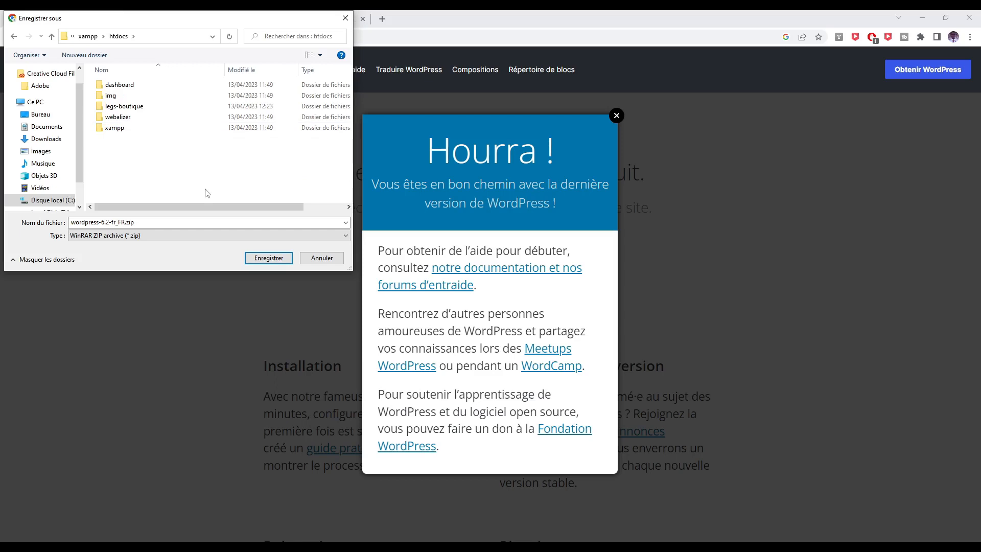
{"action": "left_click", "coordinate": [265, 258]}
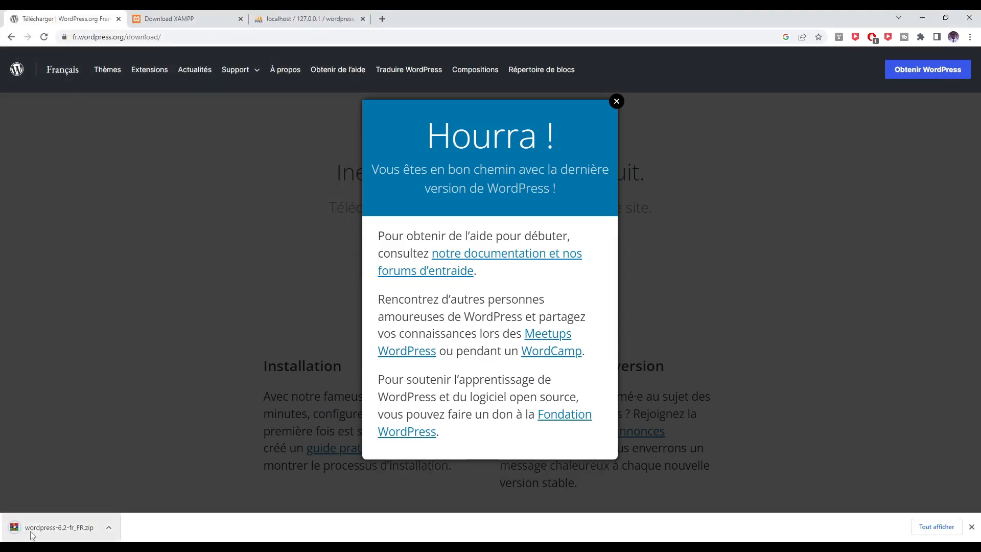
Show wordpress-6.2-fr_FR.zip in htdocs and extract it right there.
{"action": "left_click", "coordinate": [111, 531]}
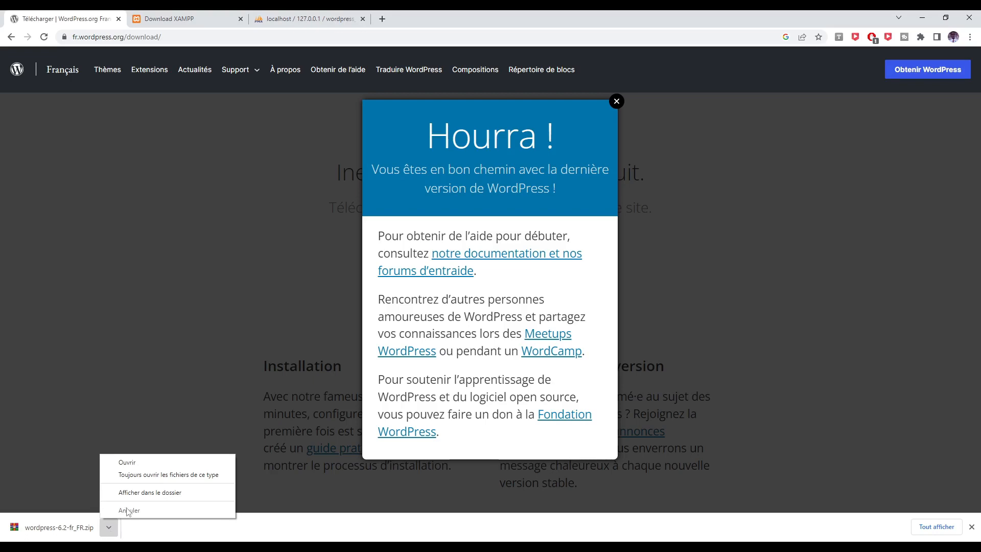
{"action": "left_click", "coordinate": [136, 493]}
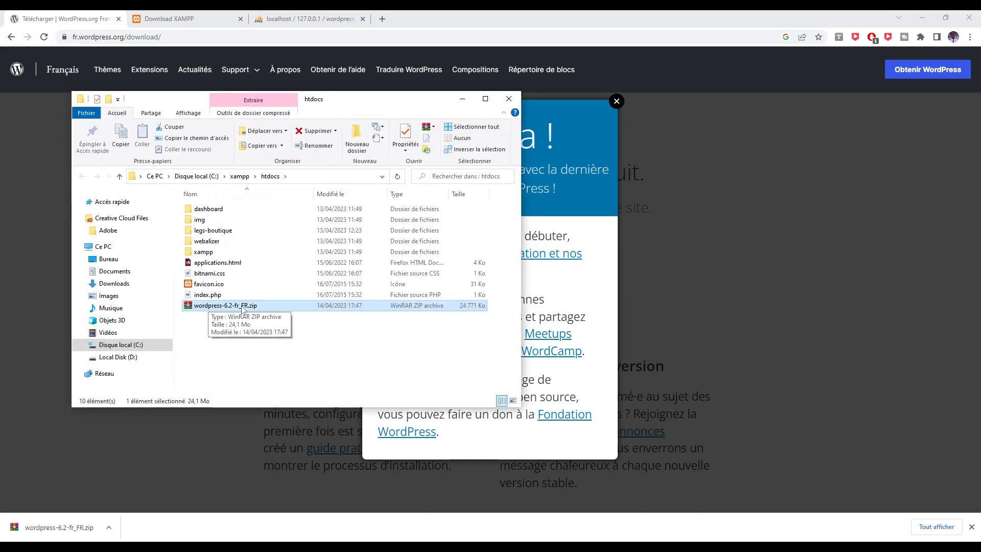
{"action": "left_click", "coordinate": [243, 306]}
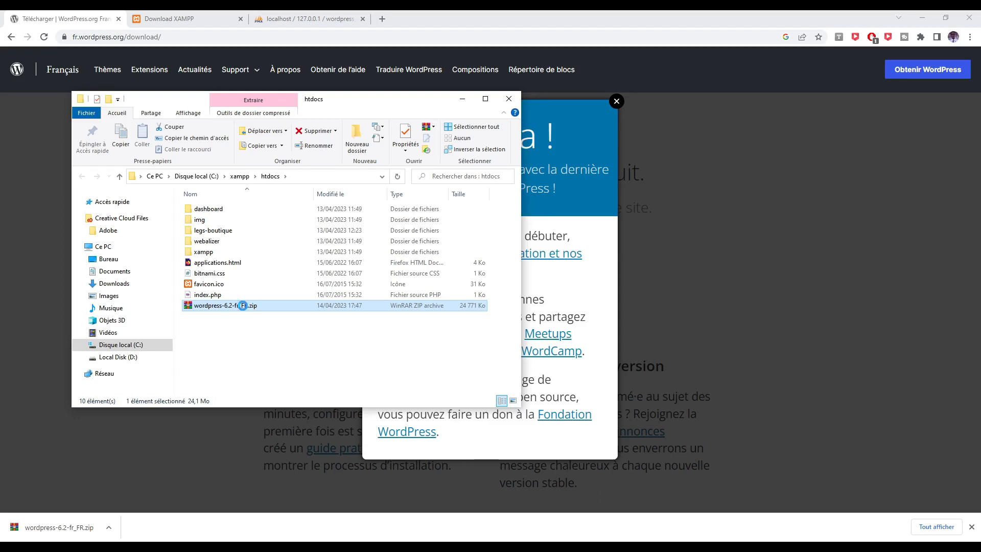
{"action": "right_click", "coordinate": [242, 306]}
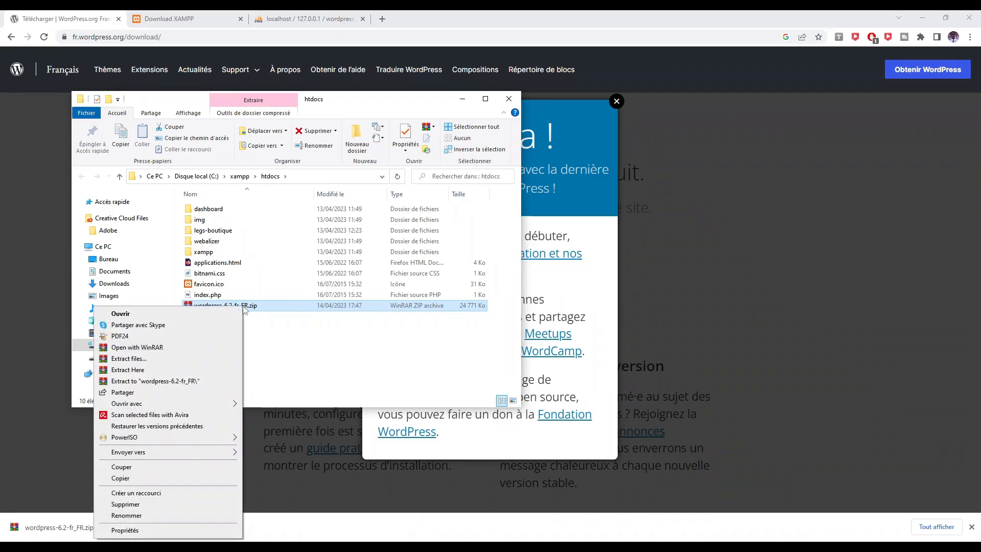
{"action": "left_click", "coordinate": [142, 370]}
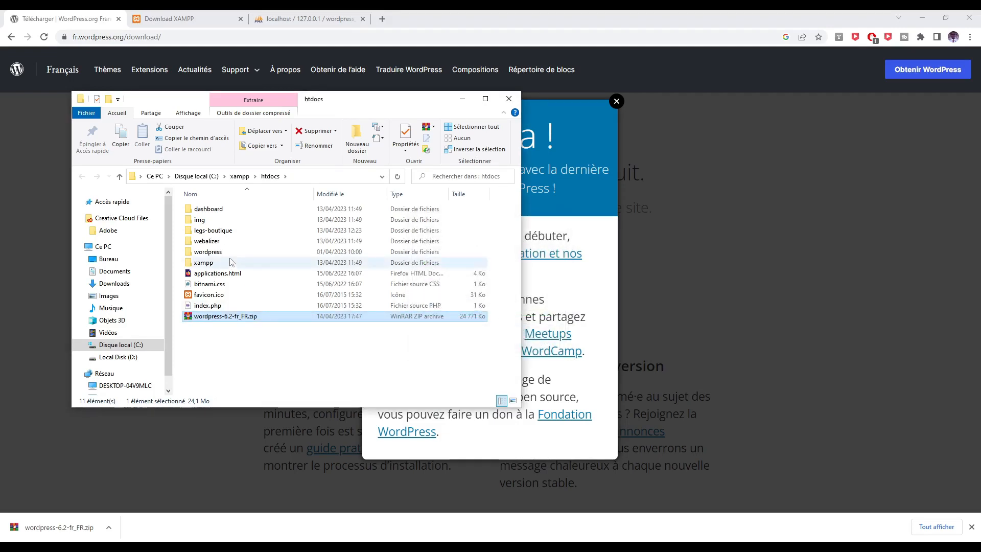
Rename the extracted wordpress folder to wordpress_tuto.
{"action": "left_click", "coordinate": [211, 254]}
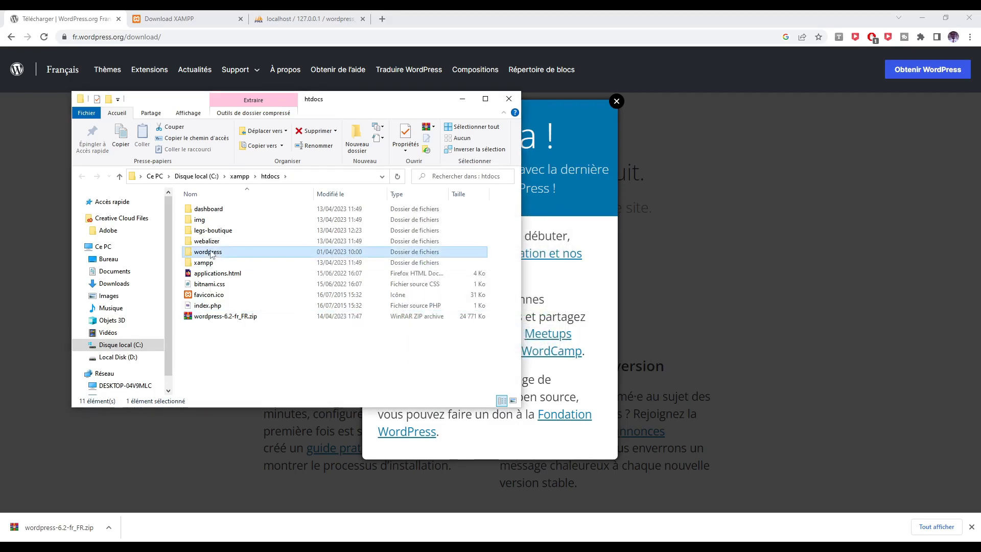
{"action": "double_click", "coordinate": [213, 253]}
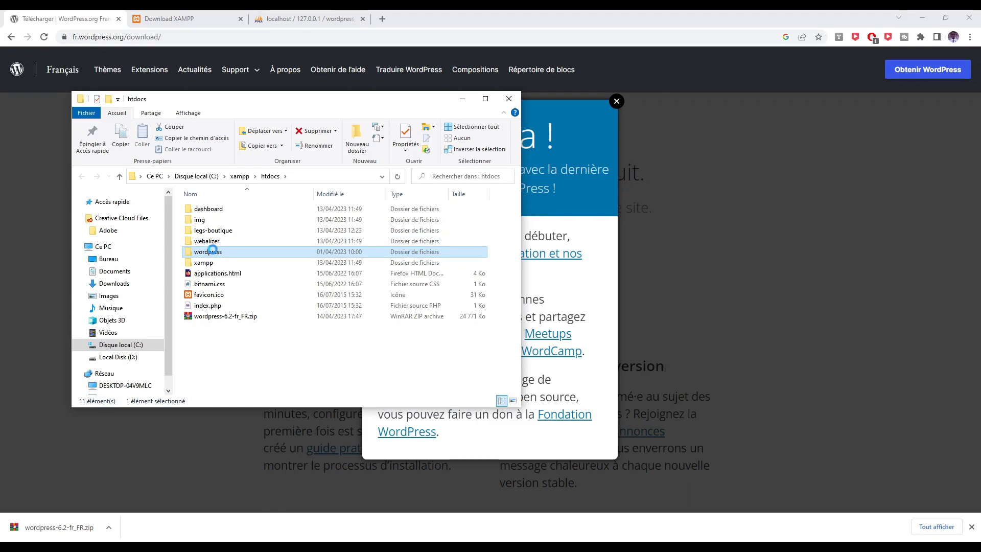
{"action": "right_click", "coordinate": [213, 251]}
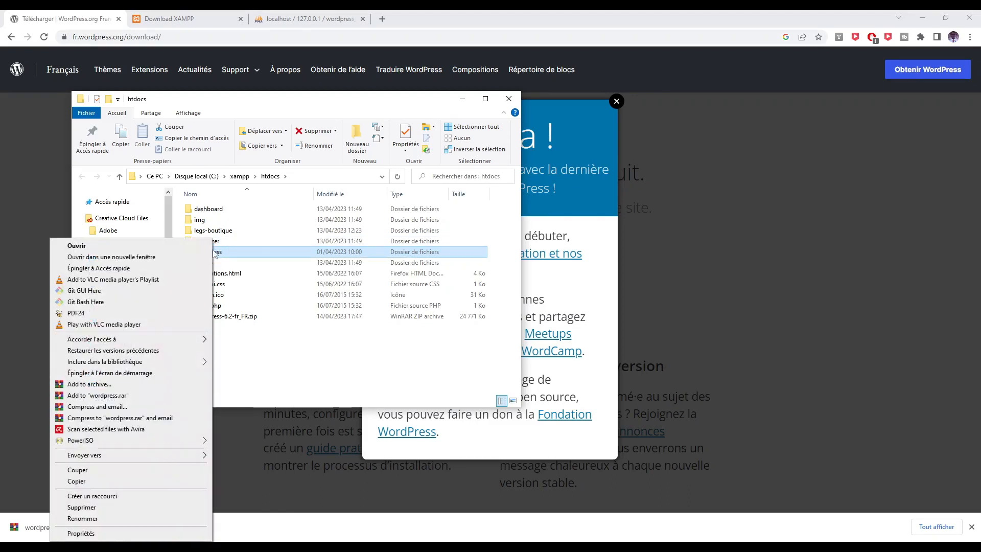
{"action": "left_click", "coordinate": [82, 519]}
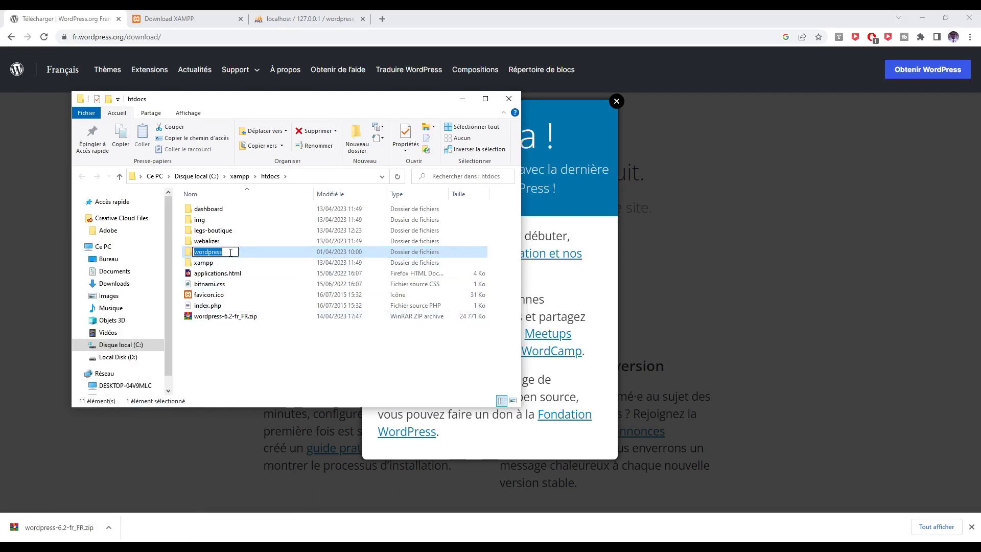
{"action": "left_click", "coordinate": [230, 253]}
{"action": "type", "text": "_tuto"}
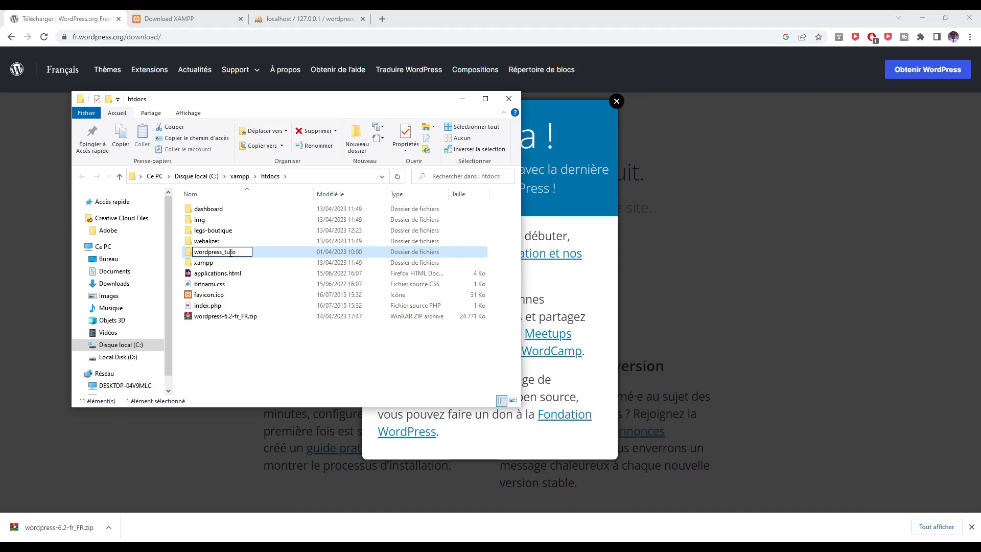
{"action": "key", "text": "Return"}
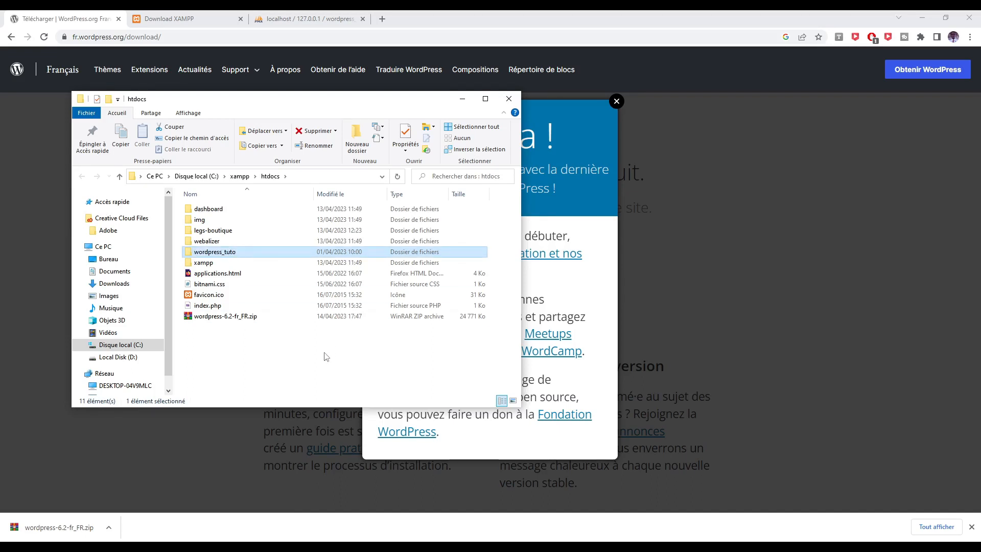
Check the files inside wordpress_tuto, dismiss the download bar, and close the WordPress.org tab.
{"action": "double_click", "coordinate": [227, 255]}
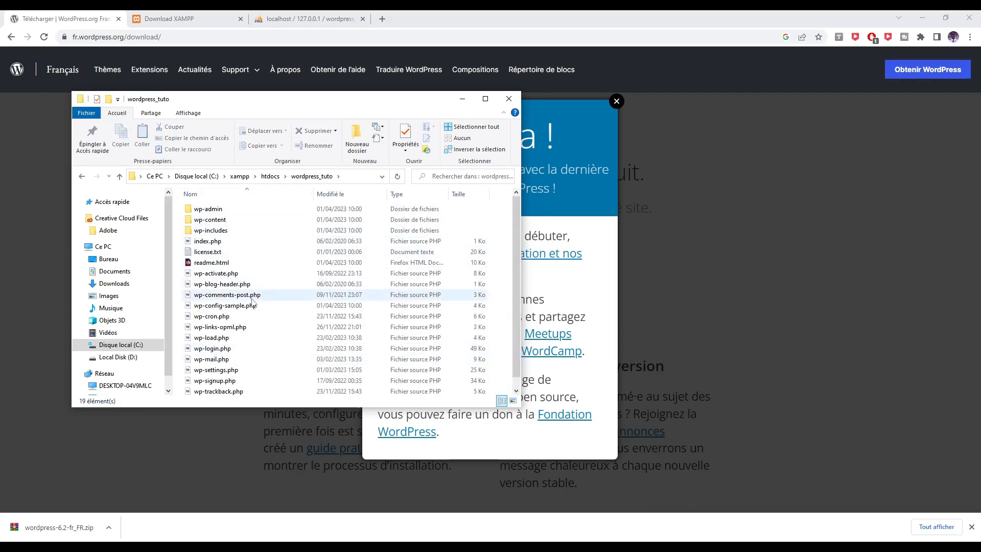
{"action": "scroll", "coordinate": [252, 353], "scroll_direction": "down", "scroll_amount": 1}
{"action": "scroll", "coordinate": [281, 367], "scroll_direction": "up", "scroll_amount": 1}
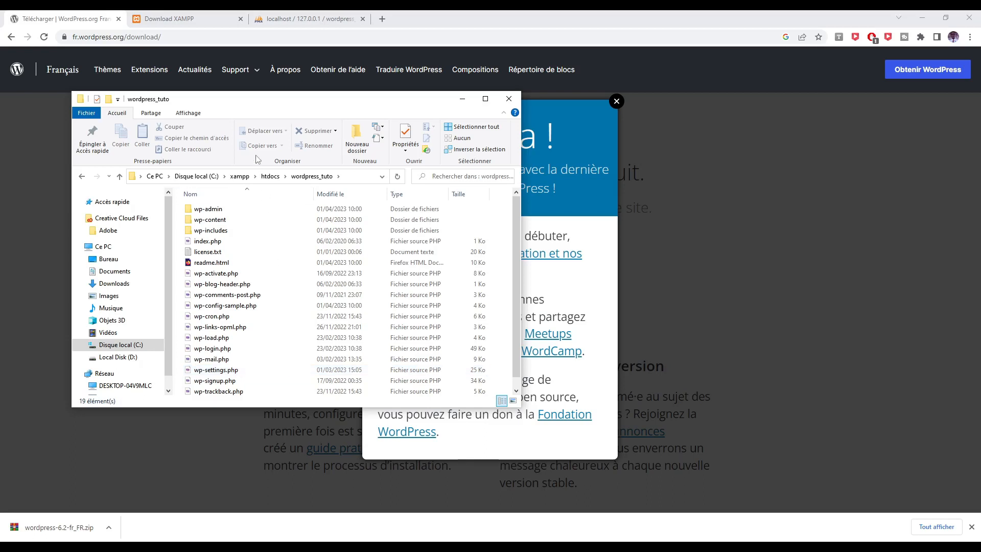
{"action": "left_click", "coordinate": [270, 176]}
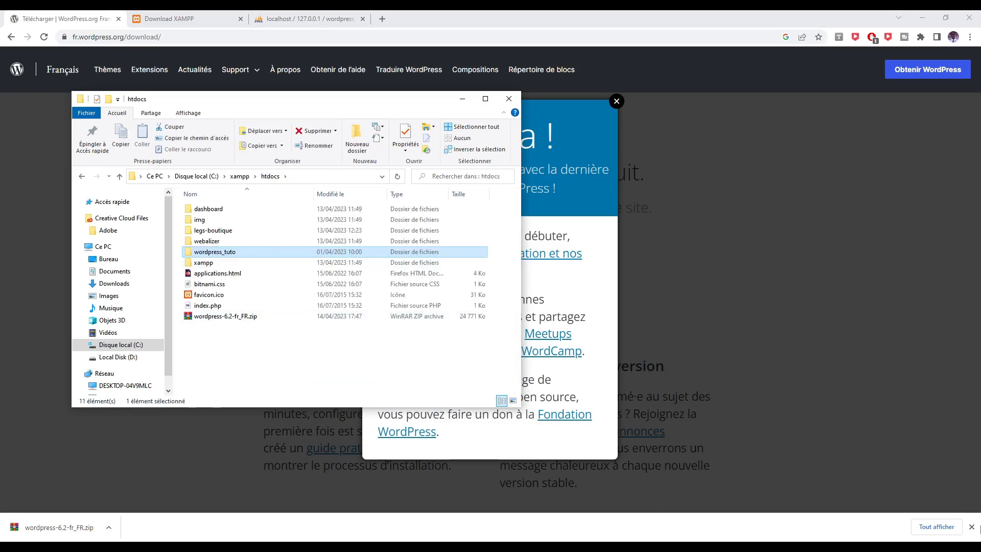
{"action": "left_click", "coordinate": [971, 526]}
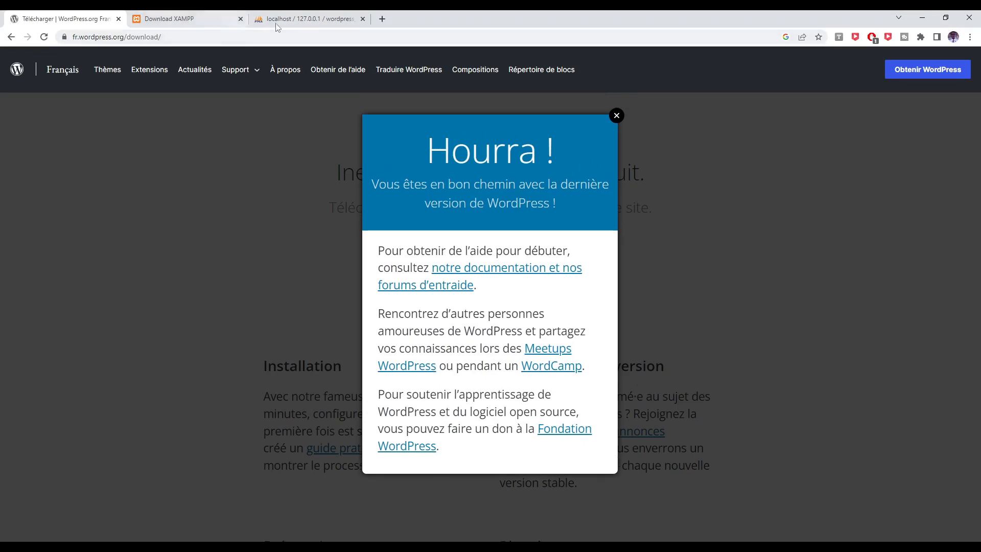
{"action": "left_click", "coordinate": [118, 18]}
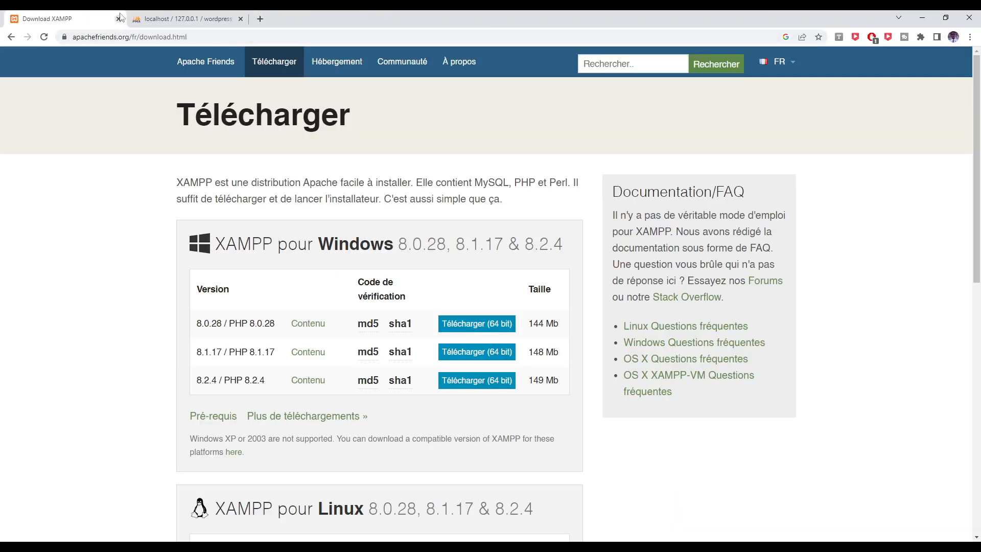
Close the Download XAMPP tab and go to localhost/wordpress_tuto.
{"action": "left_click", "coordinate": [118, 18]}
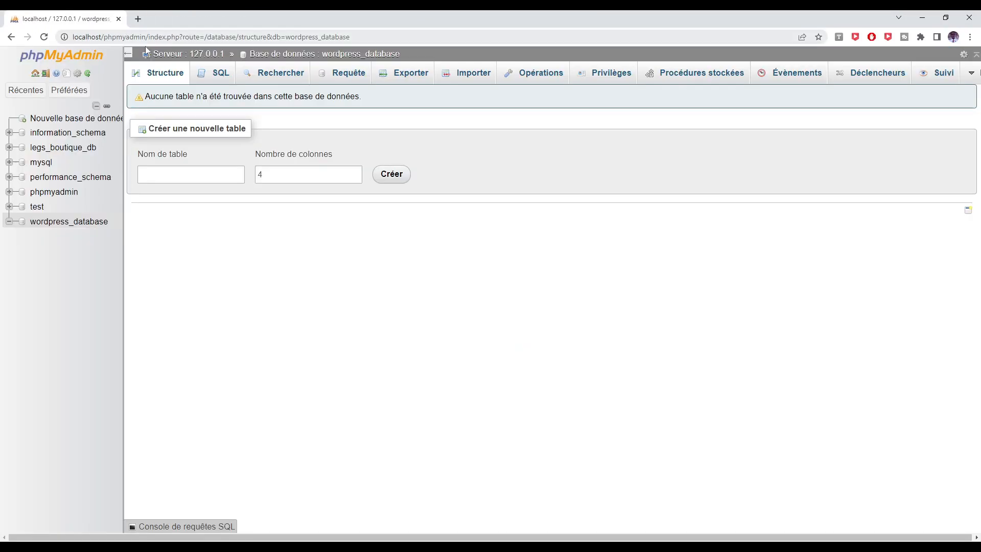
{"action": "left_click_drag", "start_coordinate": [104, 37], "coordinate": [354, 40]}
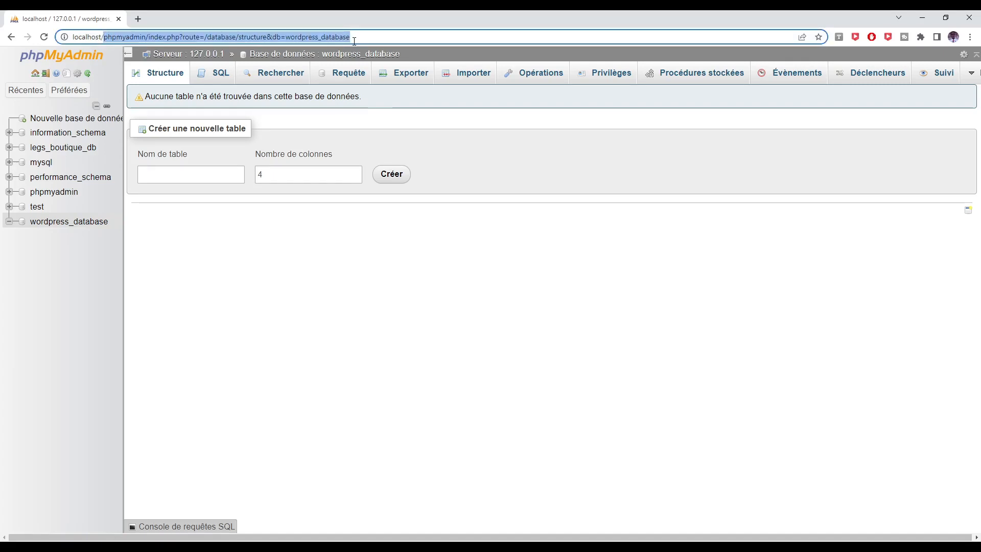
{"action": "key", "text": "BackSpace"}
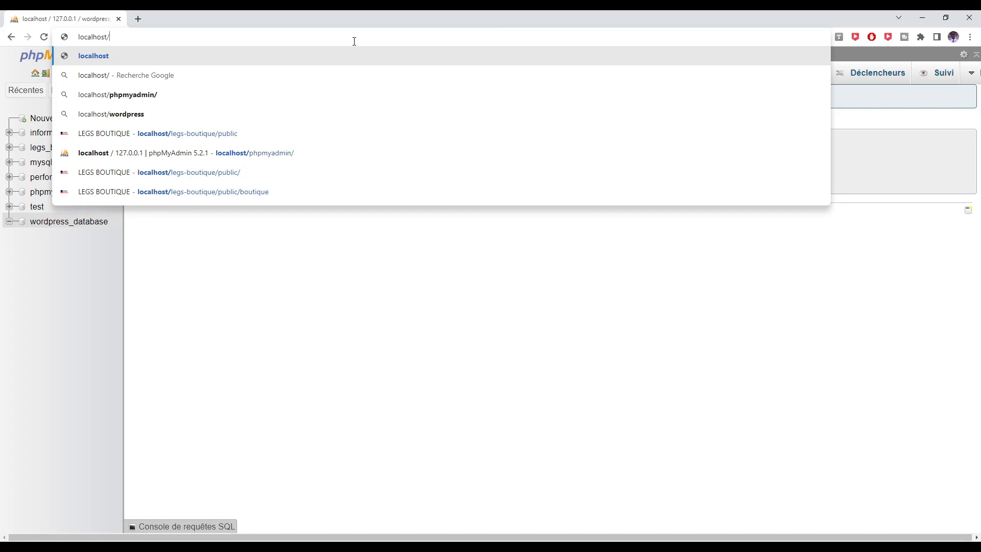
{"action": "type", "text": "wordpr"}
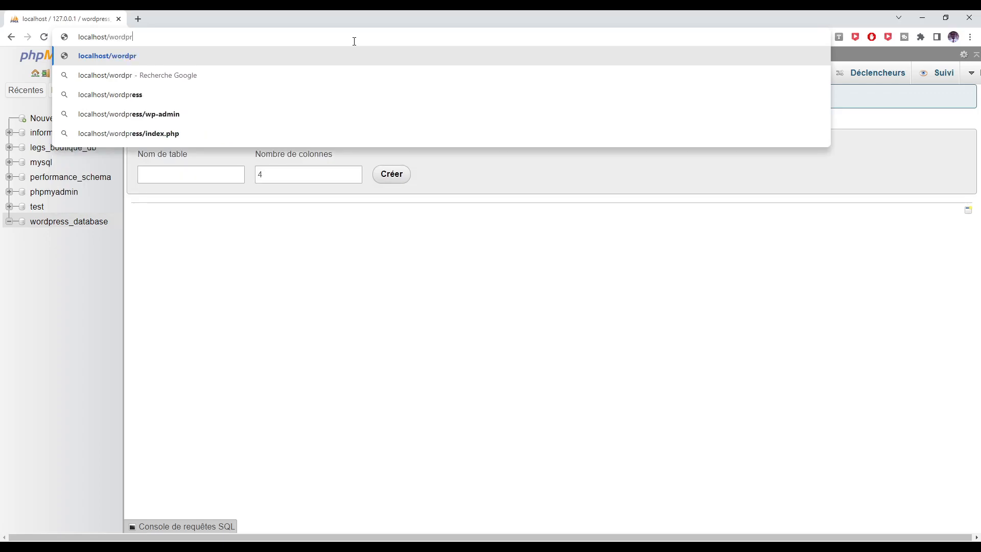
{"action": "type", "text": "ess"}
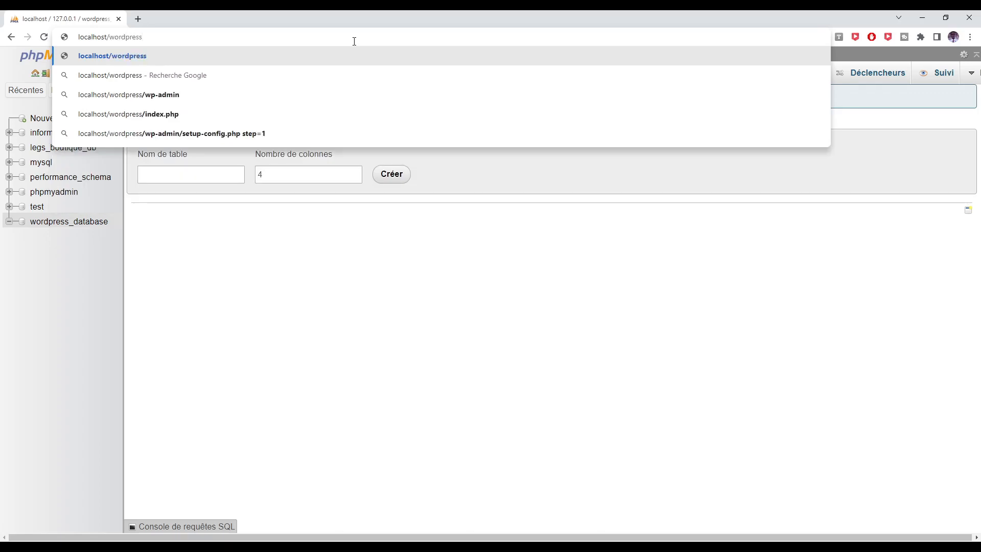
{"action": "type", "text": "_tuto"}
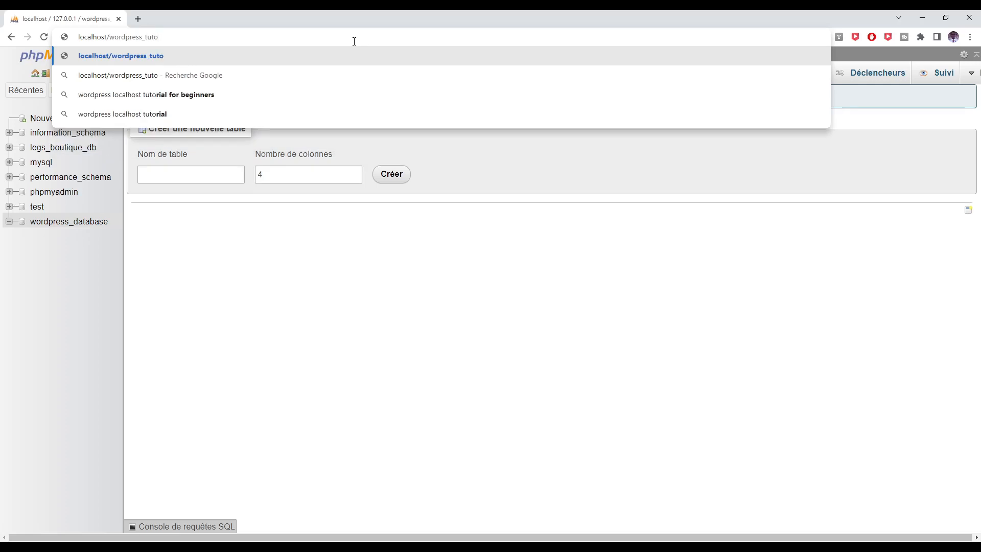
{"action": "key", "text": "Return"}
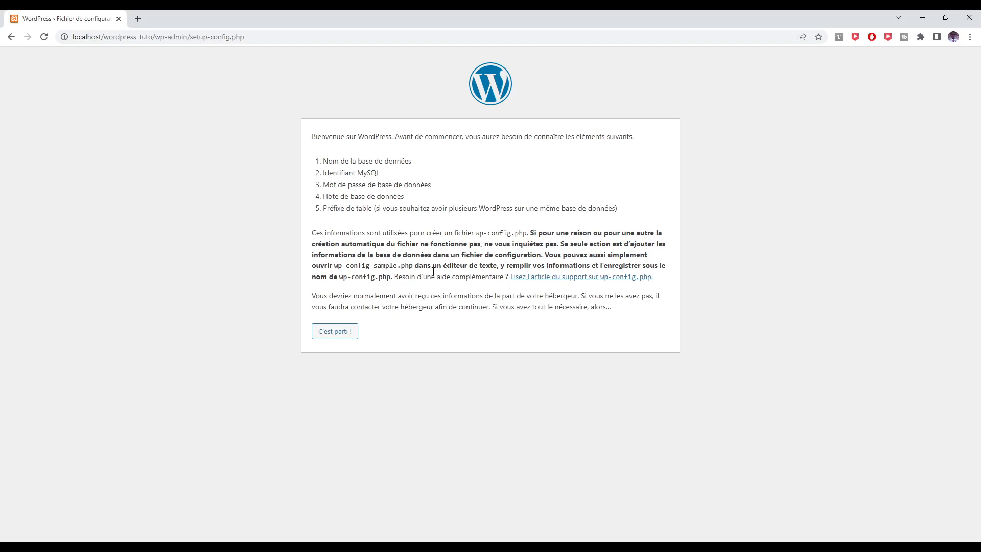
Begin setup and enter database name wordpress_database and username root, with host localhost.
{"action": "left_click", "coordinate": [333, 338]}
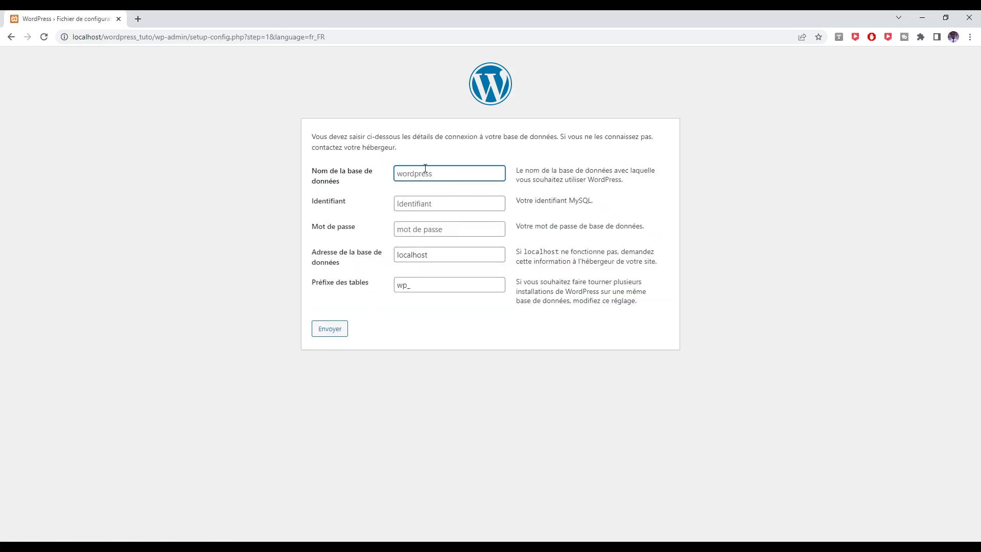
{"action": "right_click", "coordinate": [408, 172]}
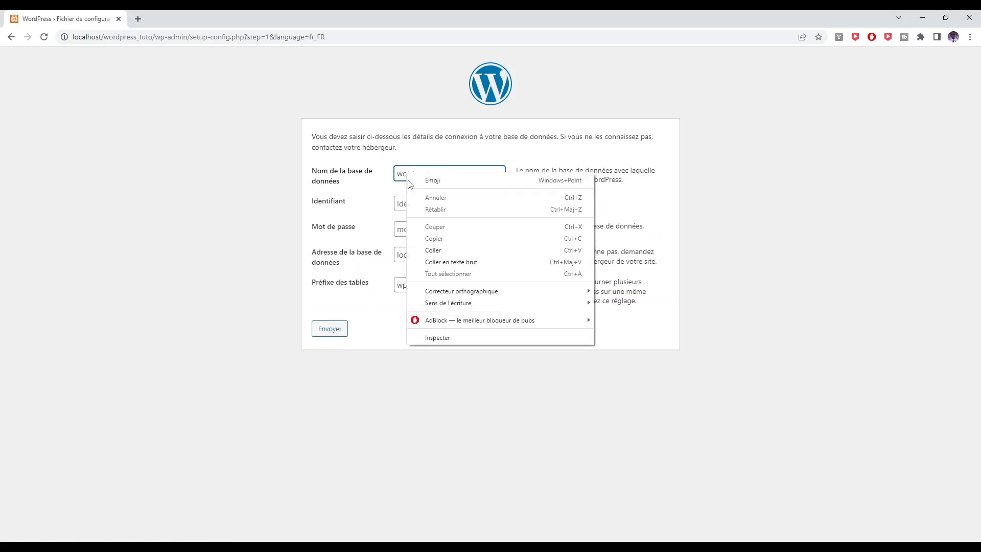
{"action": "left_click", "coordinate": [429, 248]}
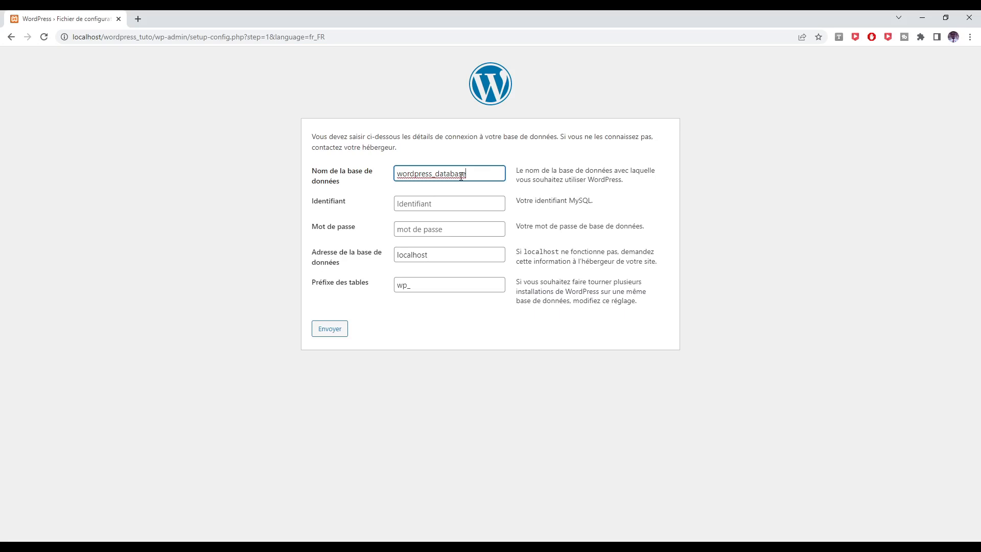
{"action": "left_click", "coordinate": [461, 204]}
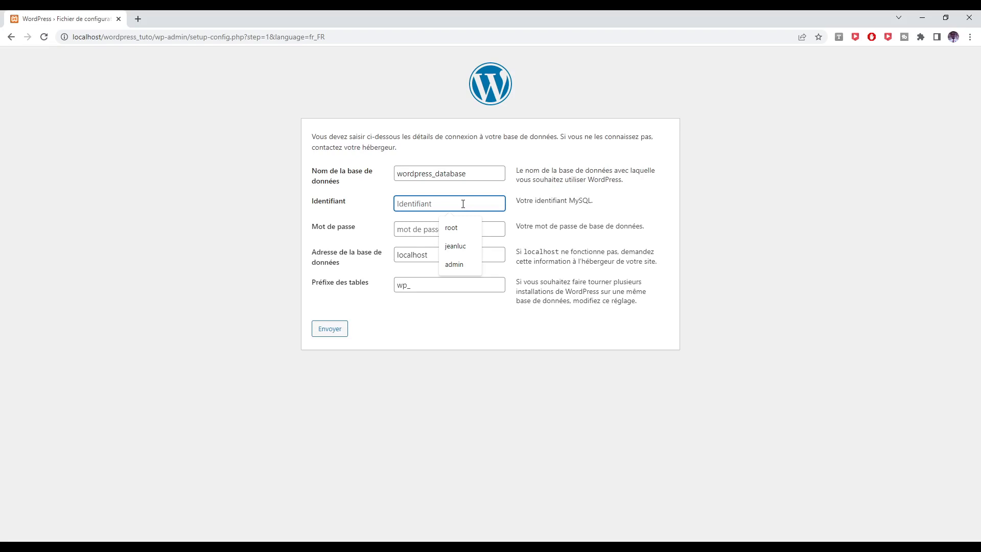
{"action": "type", "text": "root"}
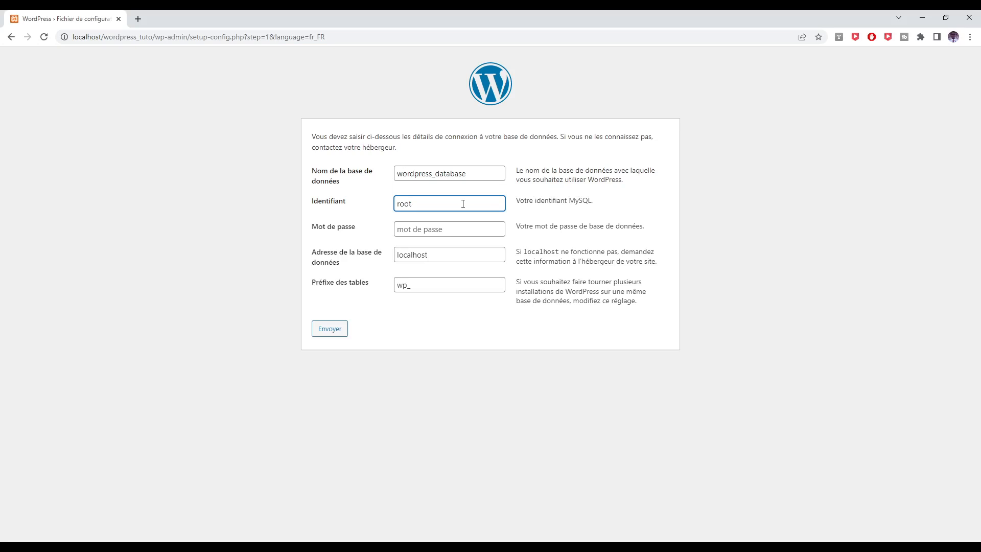
{"action": "left_click", "coordinate": [450, 229]}
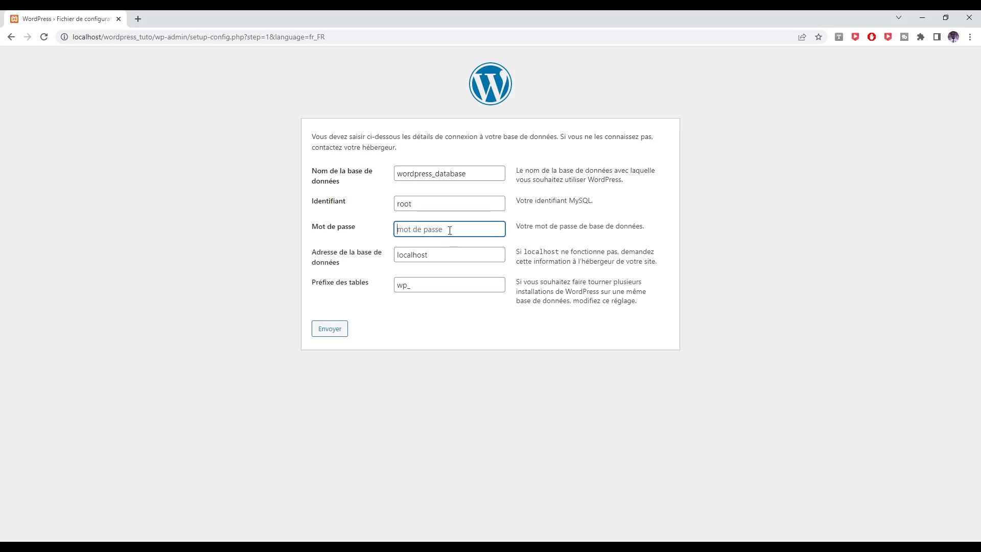
{"action": "left_click", "coordinate": [444, 254]}
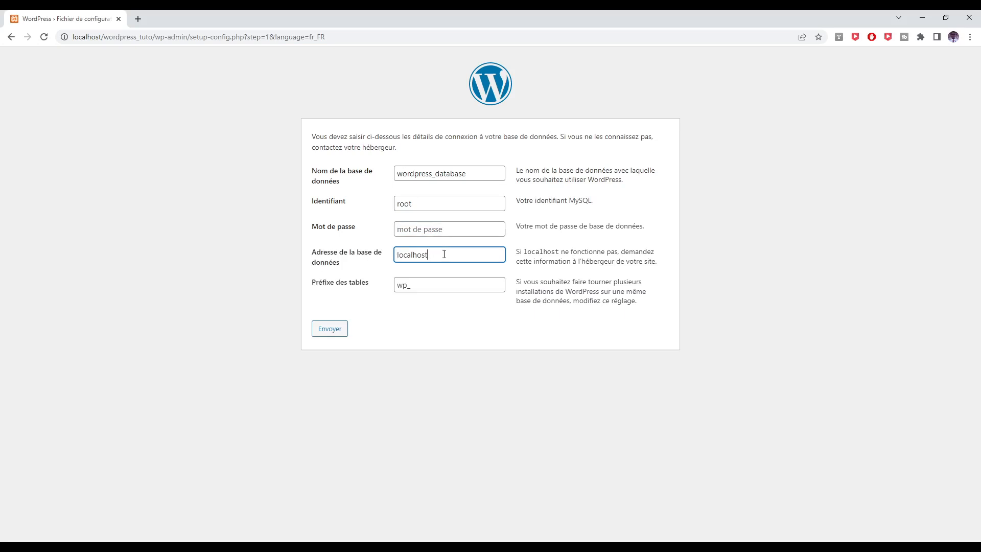
Change the table prefix from wp_ to siteweb_ and submit the connection settings.
{"action": "left_click", "coordinate": [407, 284]}
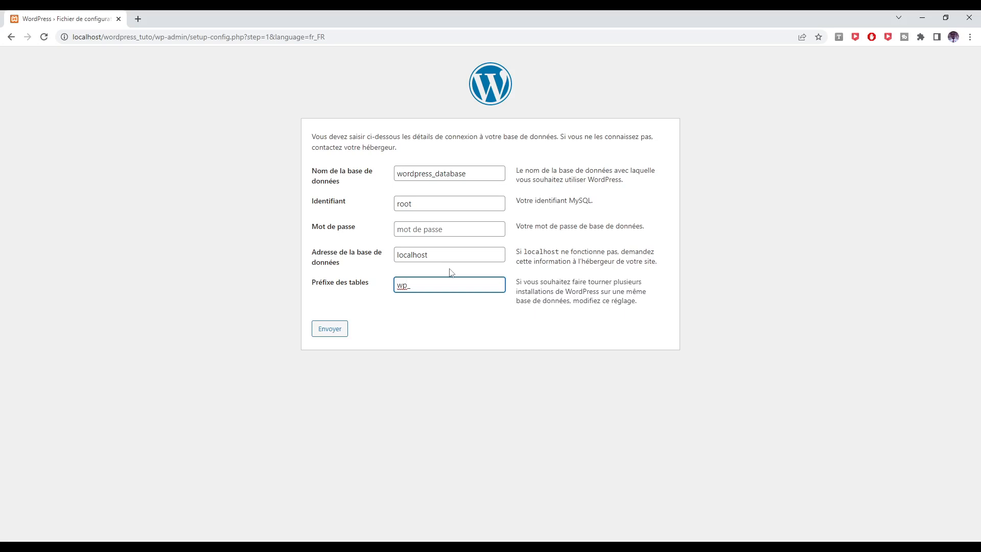
{"action": "key", "text": "BackSpace"}
{"action": "key", "text": "BackSpace"}
{"action": "type", "text": "siteweb"}
{"action": "left_click", "coordinate": [337, 334]}
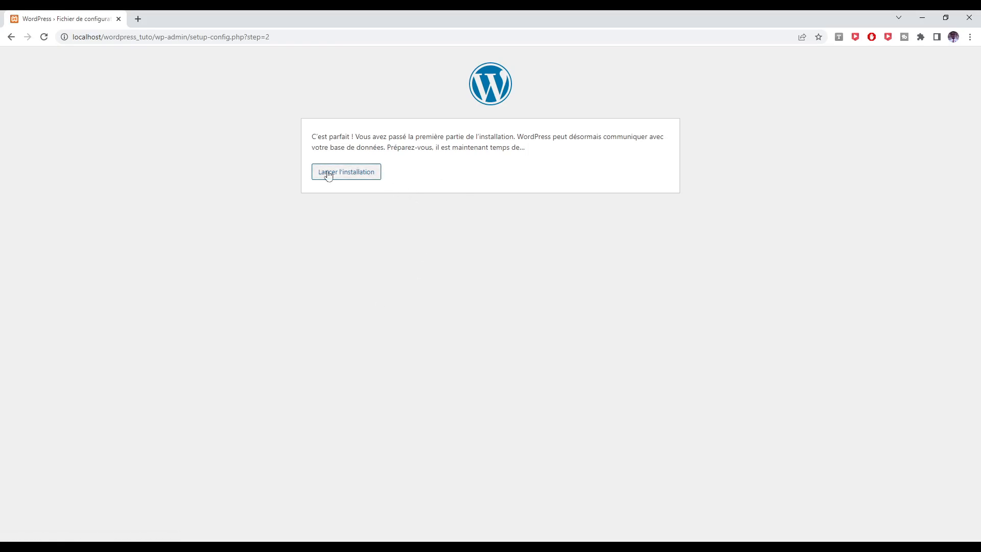
Enter site title 'WordPress Tuto' plus the admin username and password on the installation form.
{"action": "left_click", "coordinate": [356, 179]}
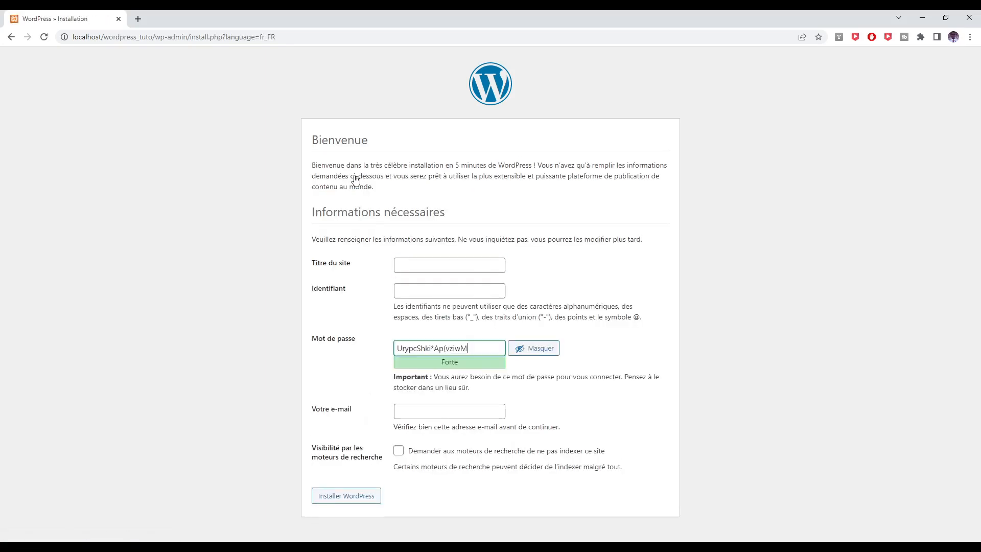
{"action": "left_click", "coordinate": [421, 265]}
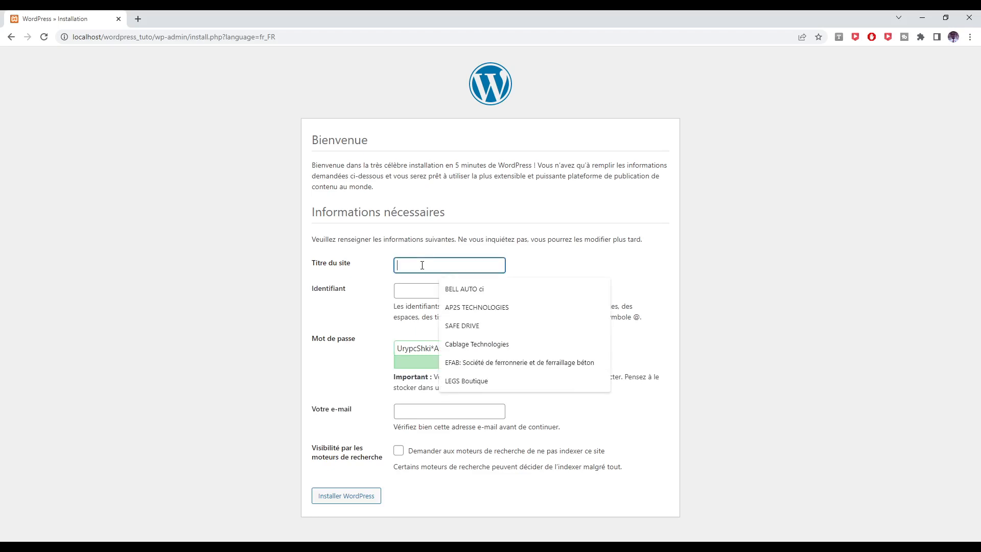
{"action": "type", "text": "Wor"}
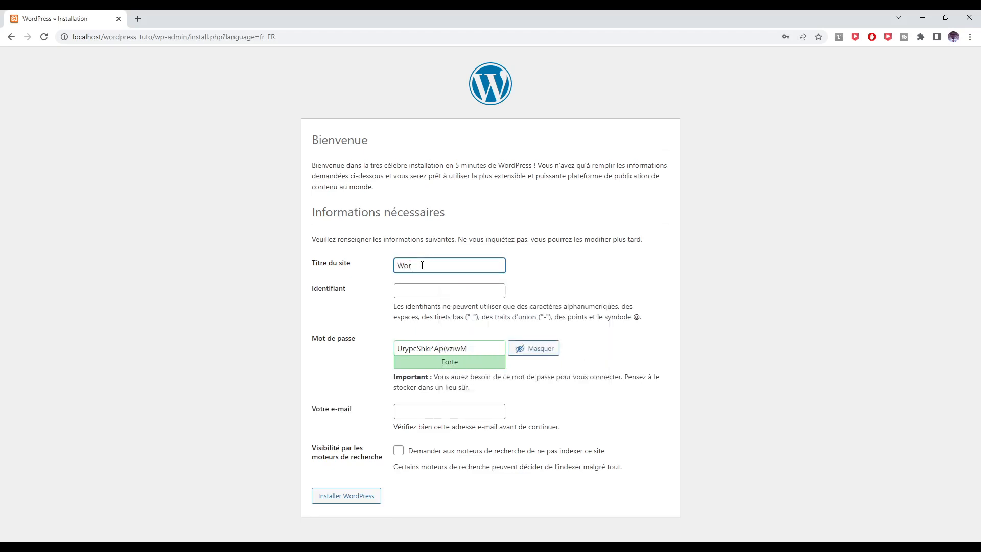
{"action": "type", "text": "dPress T"}
{"action": "type", "text": "uti"}
{"action": "type", "text": "o"}
{"action": "key", "text": "Tab"}
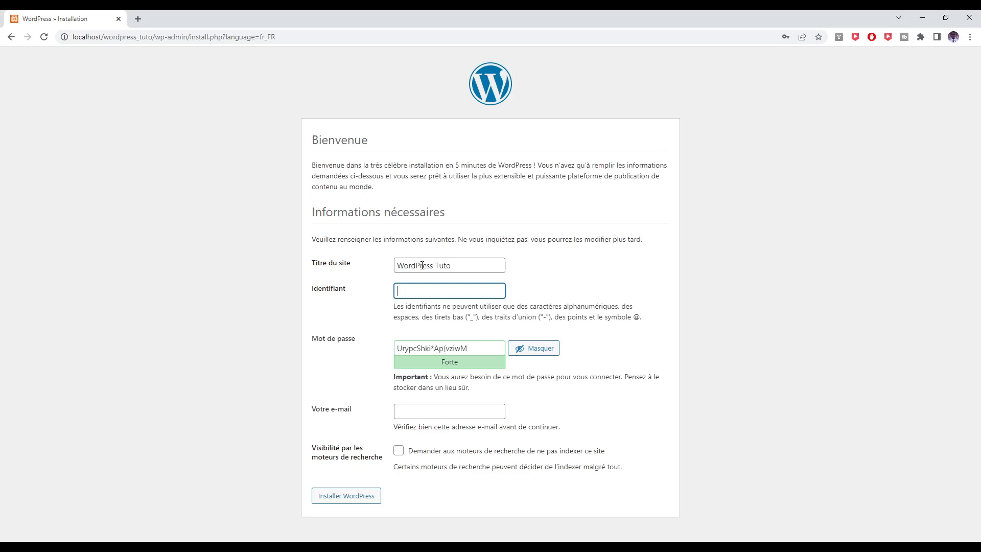
{"action": "type", "text": "admin"}
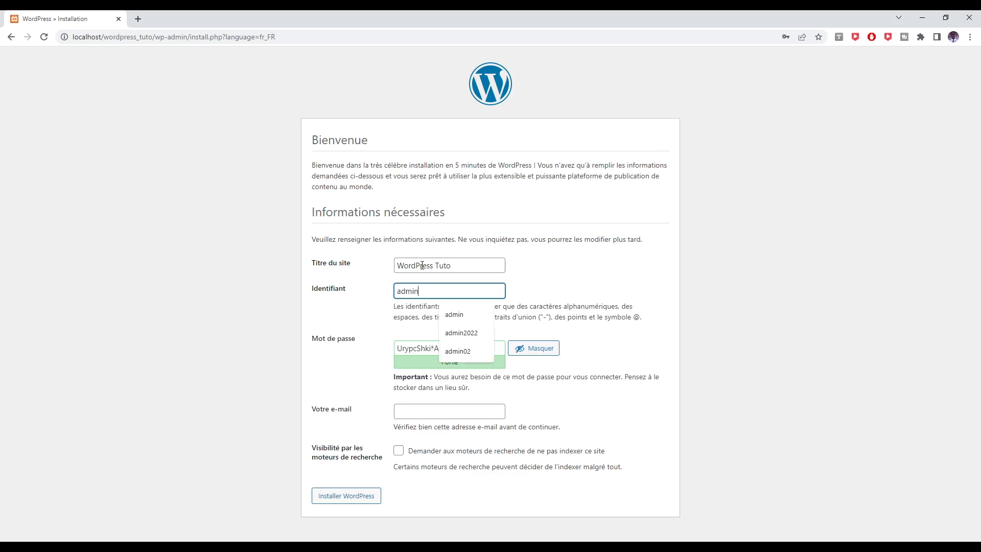
{"action": "key", "text": "Tab"}
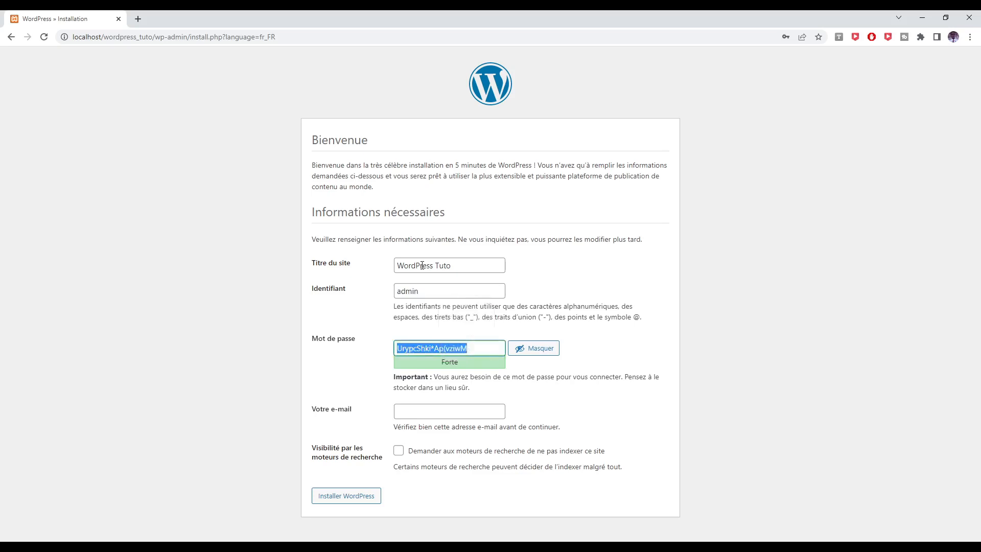
{"action": "type", "text": "admin"}
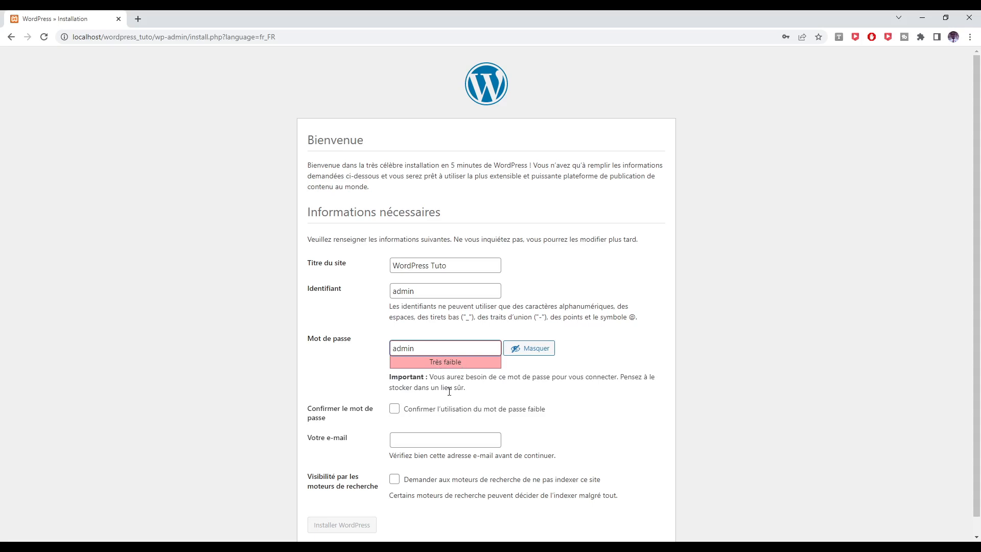
Confirm the weak password, enter the contact e-mail, discourage search indexing, and install WordPress.
{"action": "left_click", "coordinate": [431, 412]}
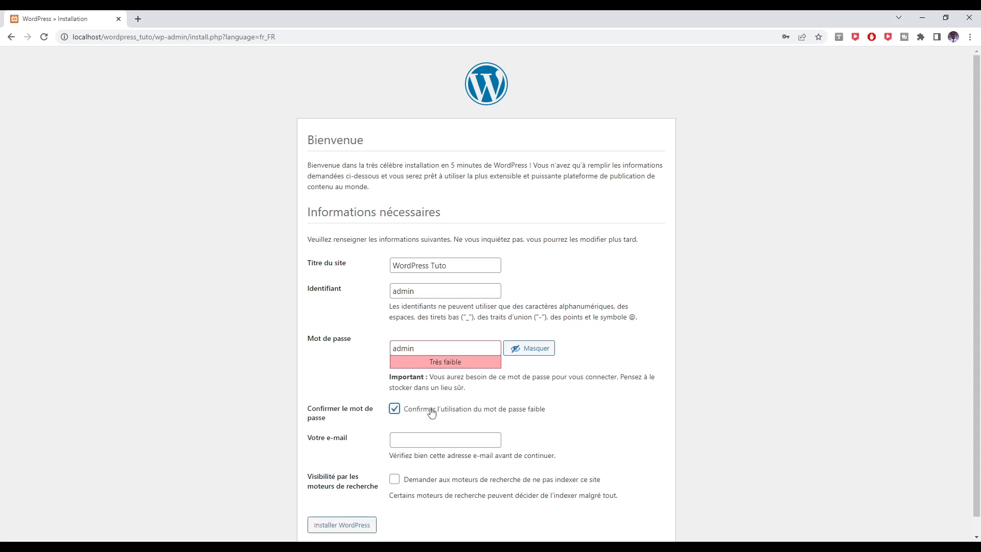
{"action": "left_click", "coordinate": [436, 443]}
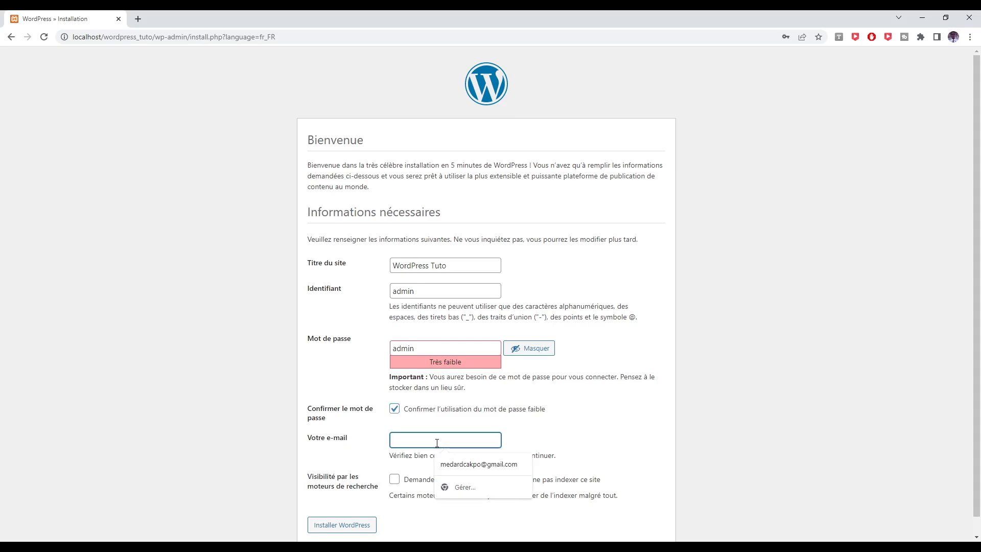
{"action": "type", "text": "admin"}
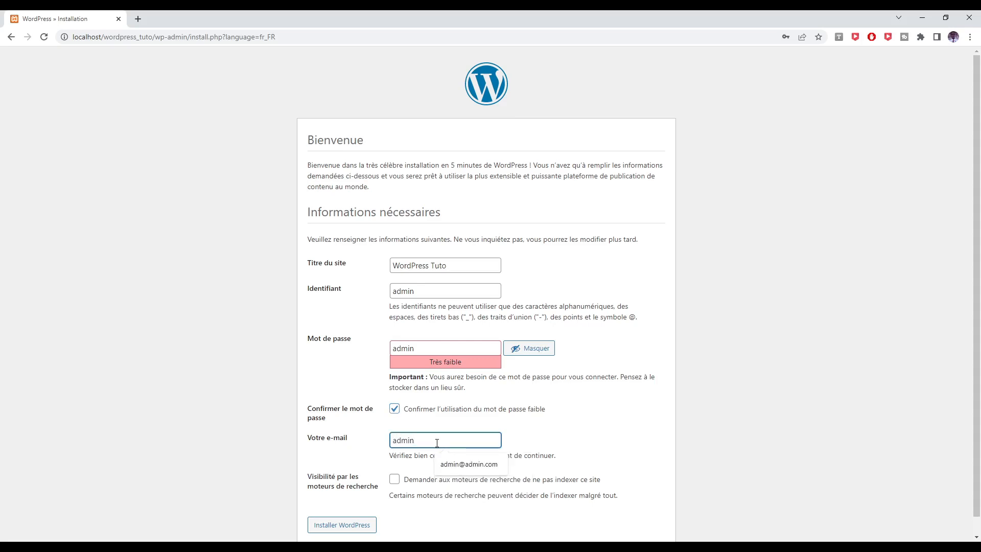
{"action": "key", "text": "BackSpace"}
{"action": "key", "text": "BackSpace"}
{"action": "key", "text": "BackSpace"}
{"action": "type", "text": "min@admin.fr"}
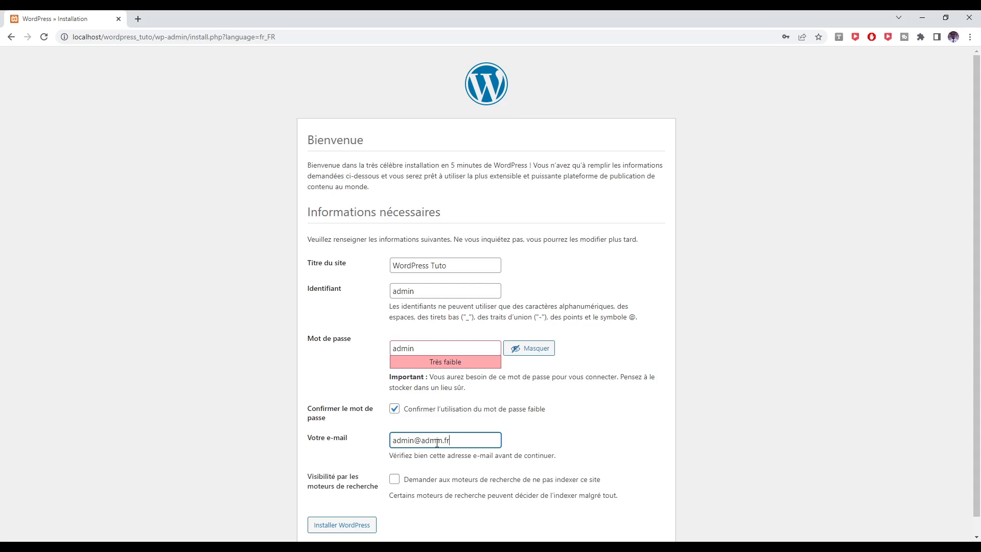
{"action": "left_click", "coordinate": [450, 479]}
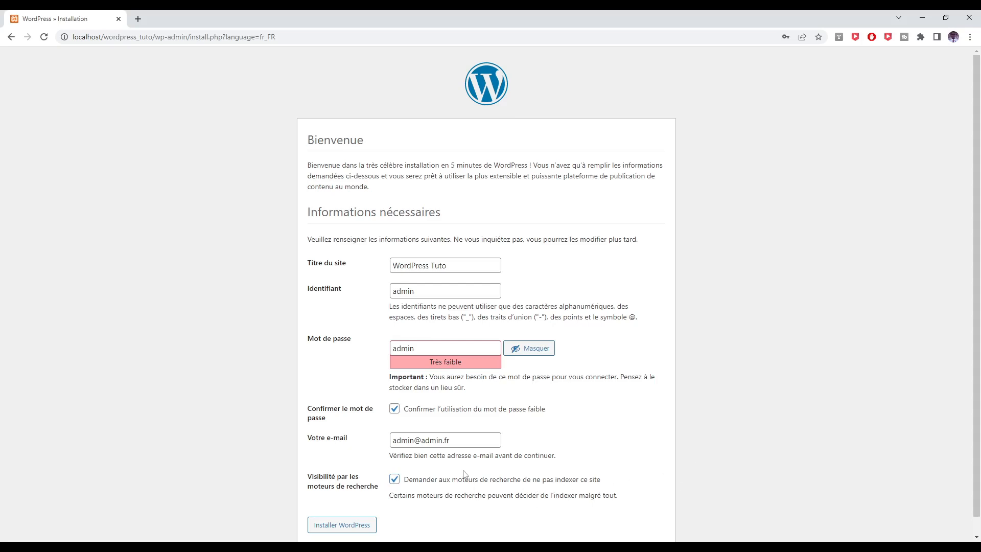
{"action": "scroll", "coordinate": [498, 483], "scroll_direction": "down", "scroll_amount": 1}
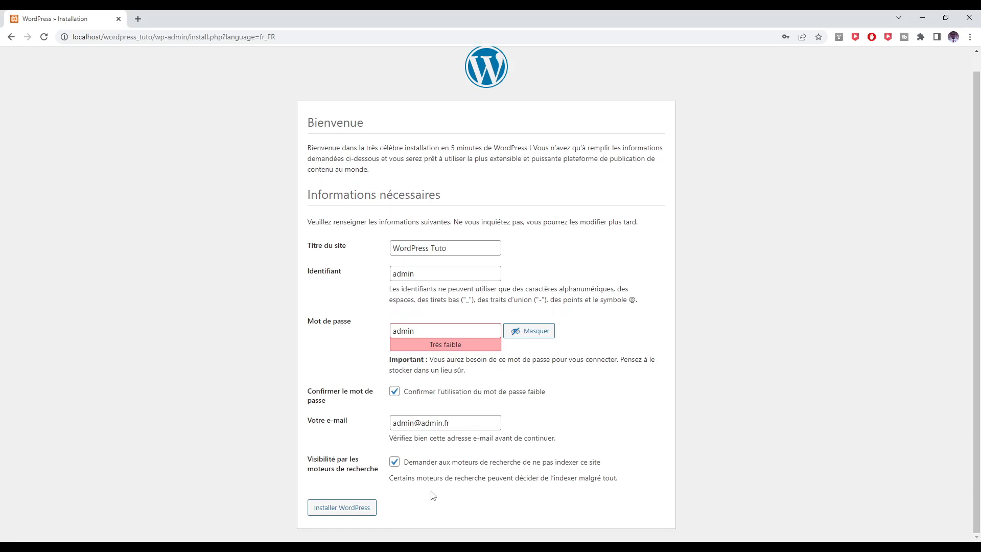
{"action": "left_click", "coordinate": [340, 512]}
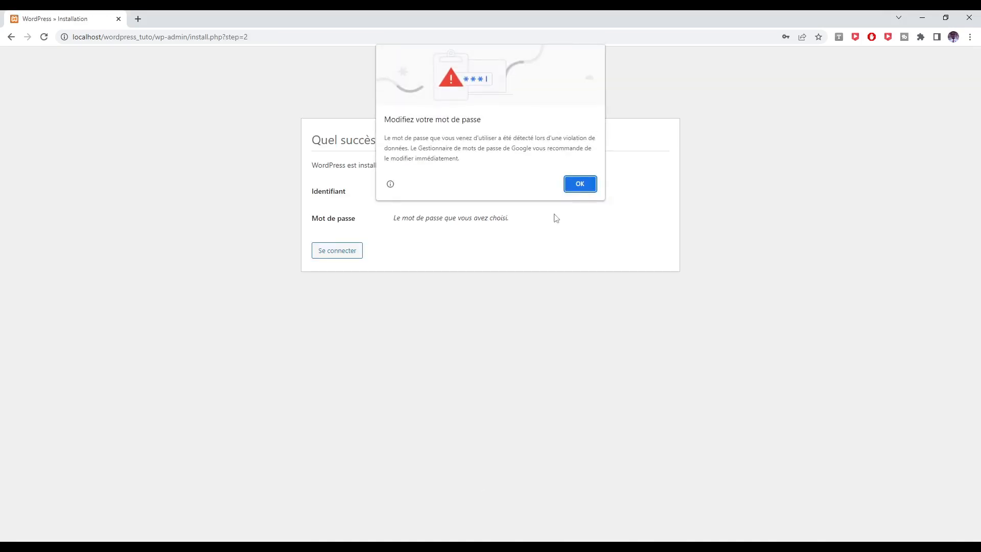
Dismiss Chrome's password breach warning and go to the WordPress Tuto login page.
{"action": "left_click", "coordinate": [579, 185]}
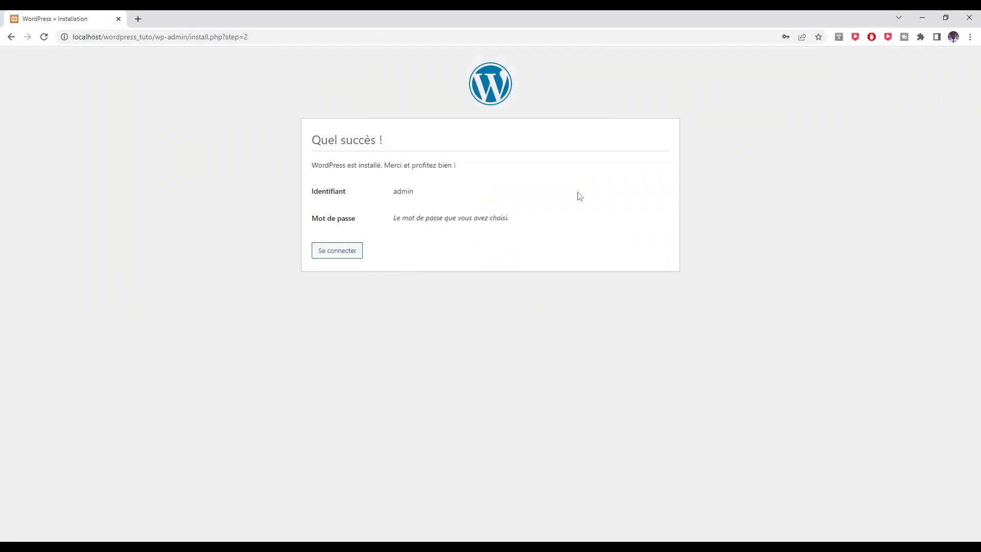
{"action": "left_click", "coordinate": [341, 257]}
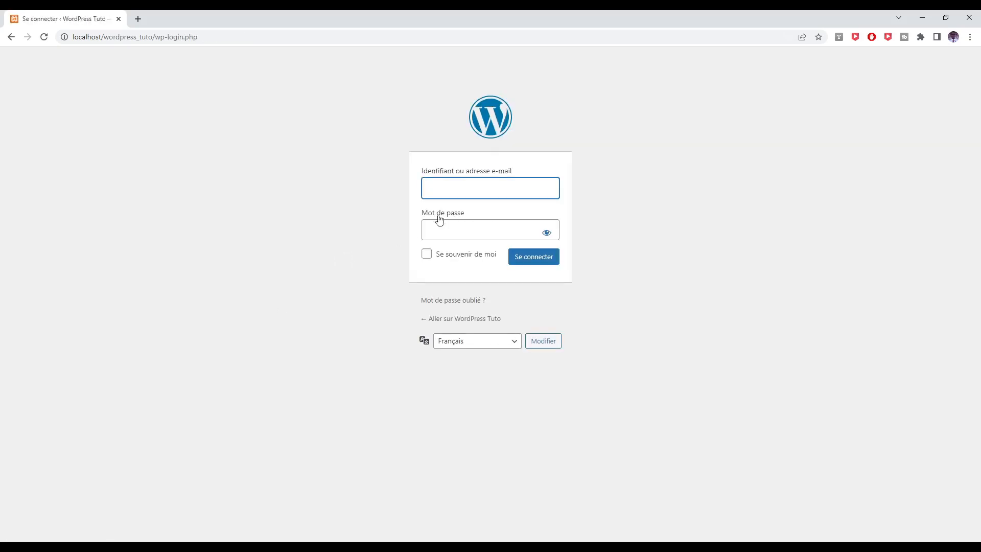
Log in with the admin username and password, dismissing Chrome's password breach warning.
{"action": "left_click", "coordinate": [479, 193]}
{"action": "type", "text": "admin"}
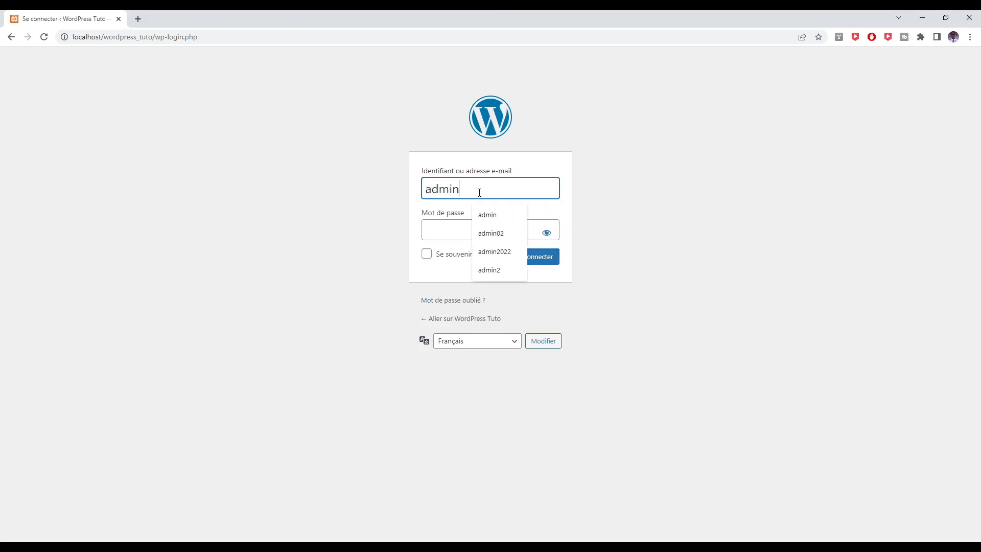
{"action": "key", "text": "Tab"}
{"action": "type", "text": "admin"}
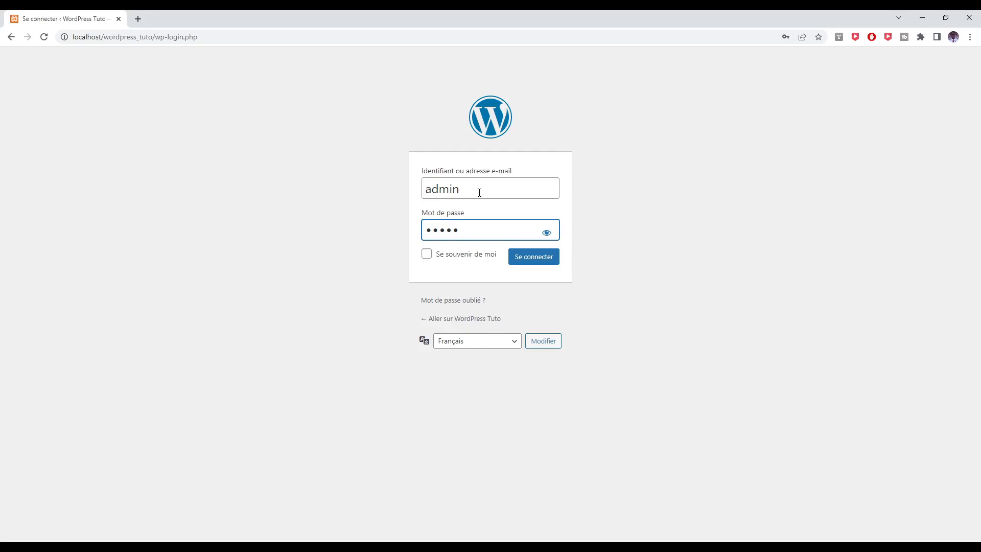
{"action": "left_click", "coordinate": [552, 257]}
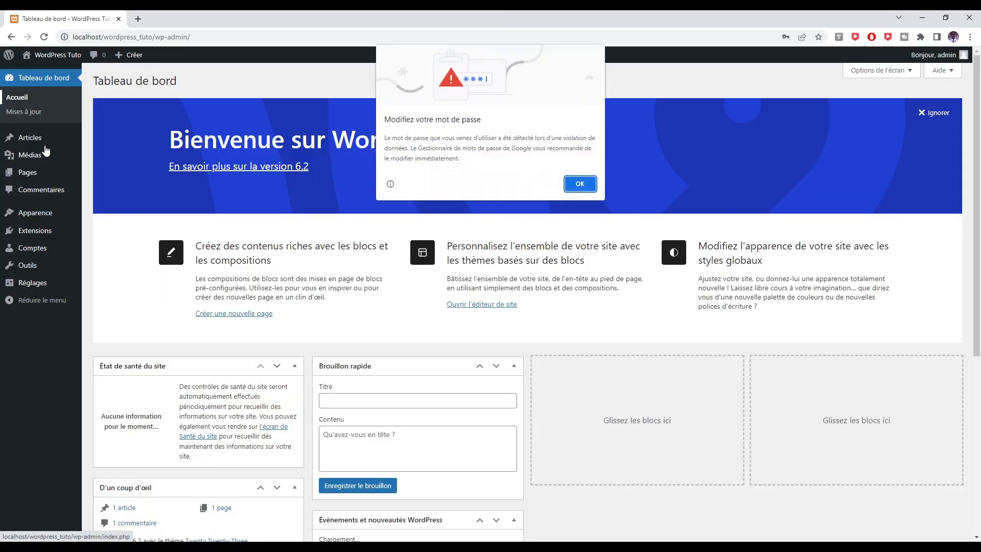
{"action": "left_click", "coordinate": [577, 188]}
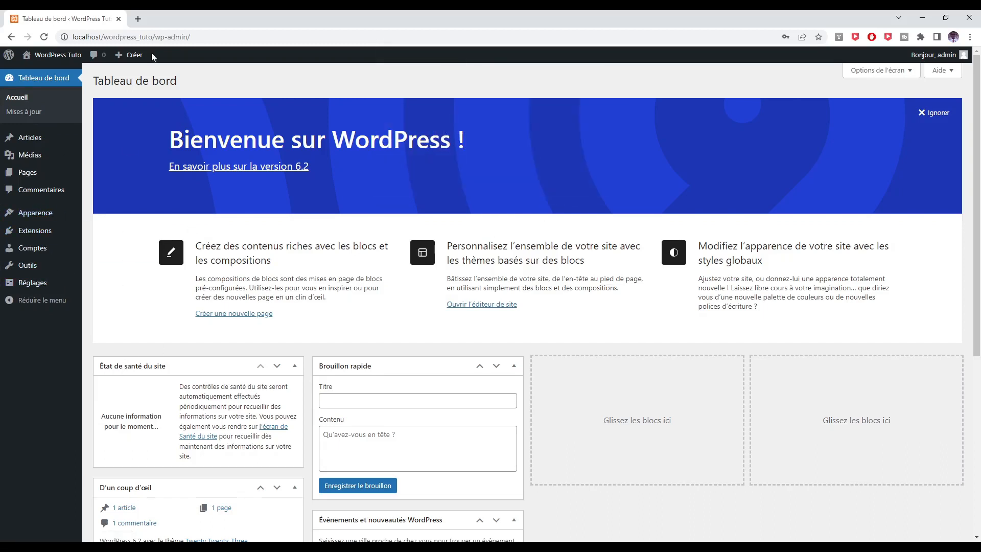
{"action": "left_click", "coordinate": [139, 20]}
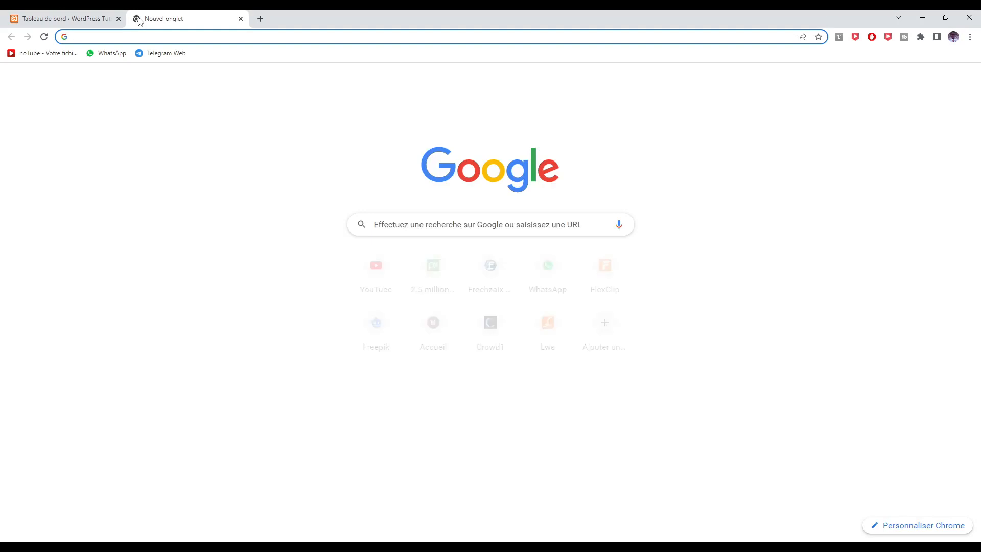
Load localhost/phpmyadmin, select wordpress_database, and browse the siteweb_options table rows.
{"action": "type", "text": "lo"}
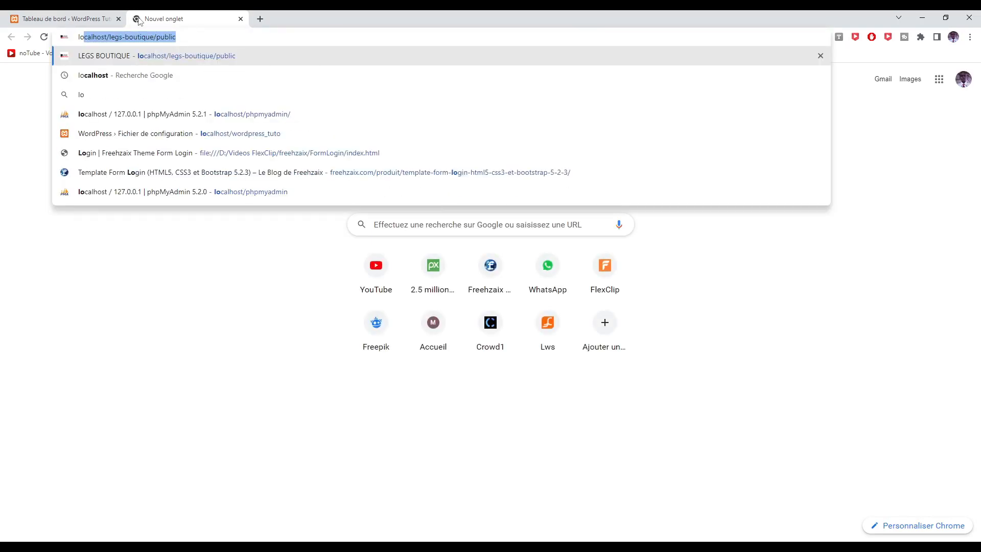
{"action": "key", "text": "Down"}
{"action": "key", "text": "Down"}
{"action": "key", "text": "Down"}
{"action": "key", "text": "Return"}
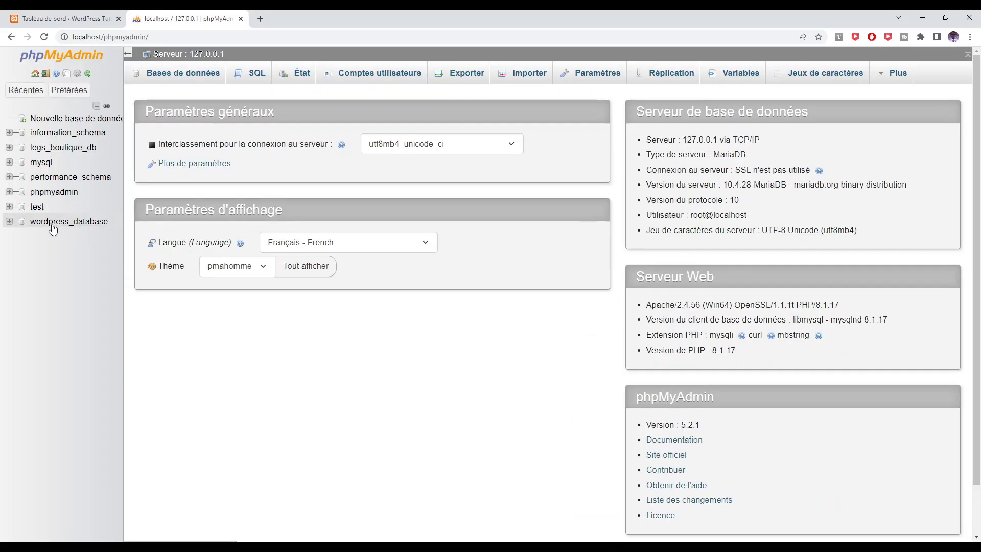
{"action": "left_click", "coordinate": [51, 223]}
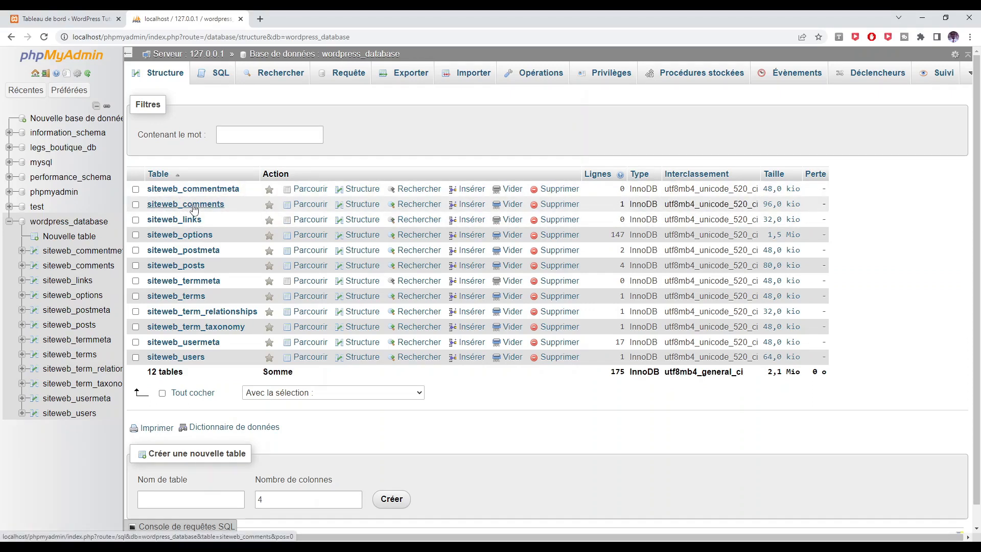
{"action": "left_click", "coordinate": [200, 236]}
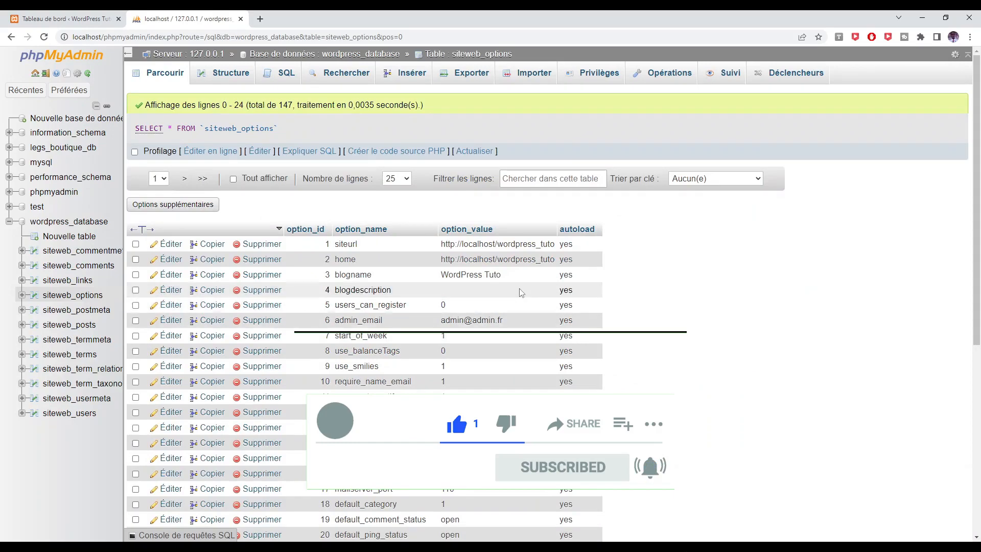
{"action": "scroll", "coordinate": [448, 297], "scroll_direction": "down", "scroll_amount": 2}
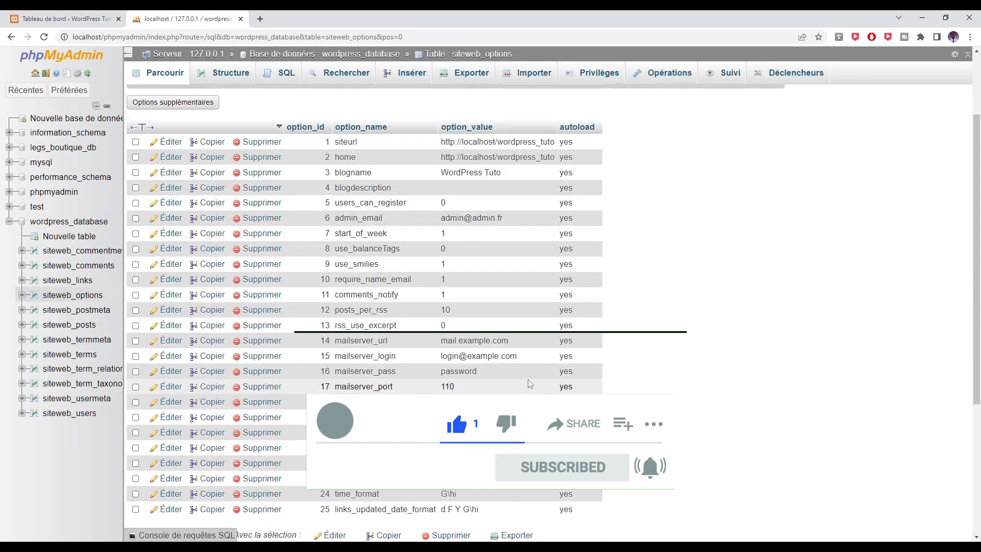
{"action": "scroll", "coordinate": [528, 380], "scroll_direction": "up", "scroll_amount": 2}
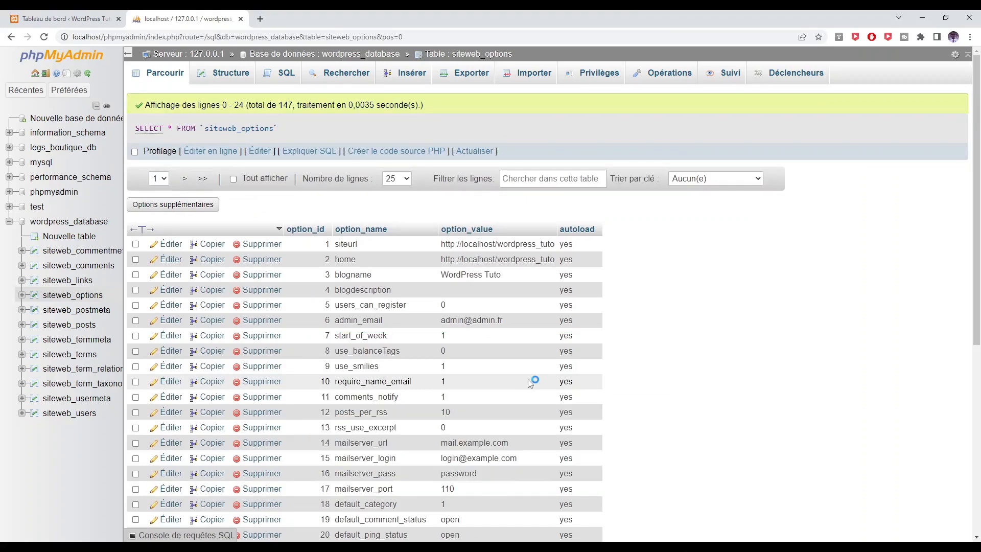